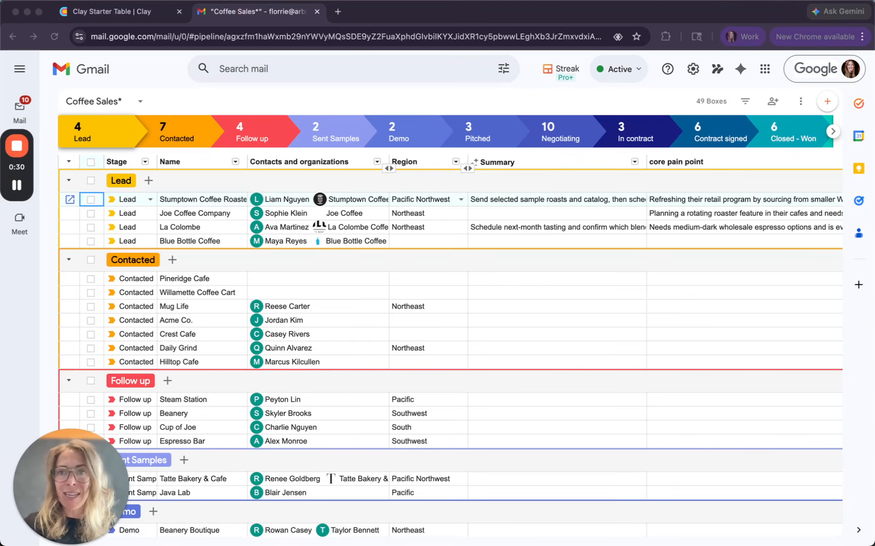
Step: Switch to the Clay starter table to look it over, and return to the Coffee Sales pipeline in Gmail
left_click(146, 20)
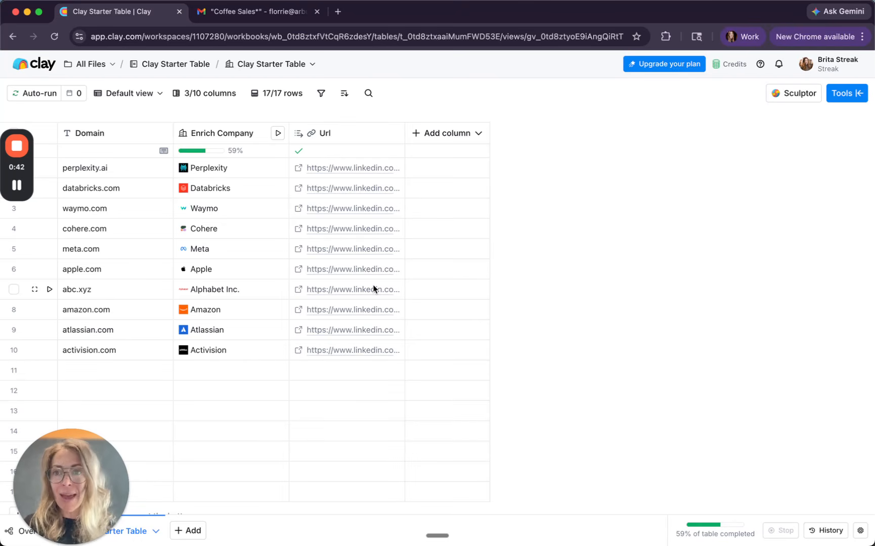
left_click(235, 16)
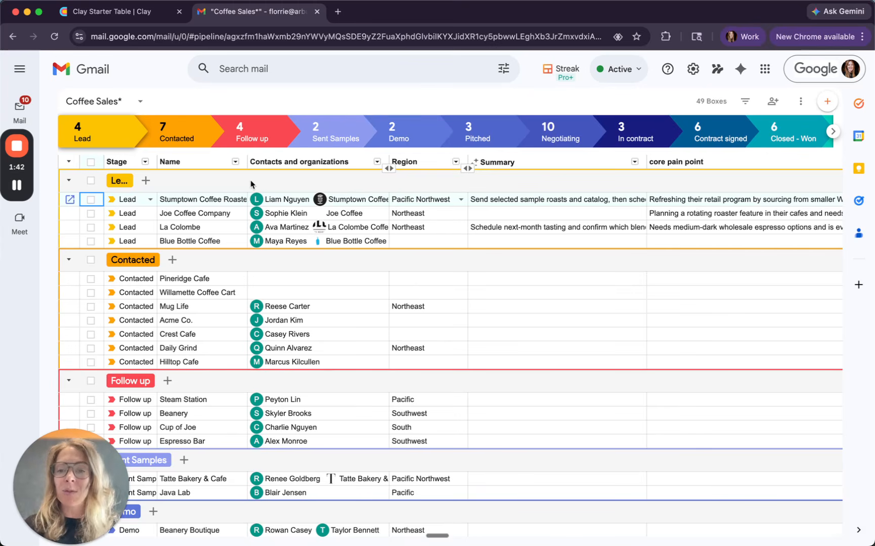
left_click(147, 182)
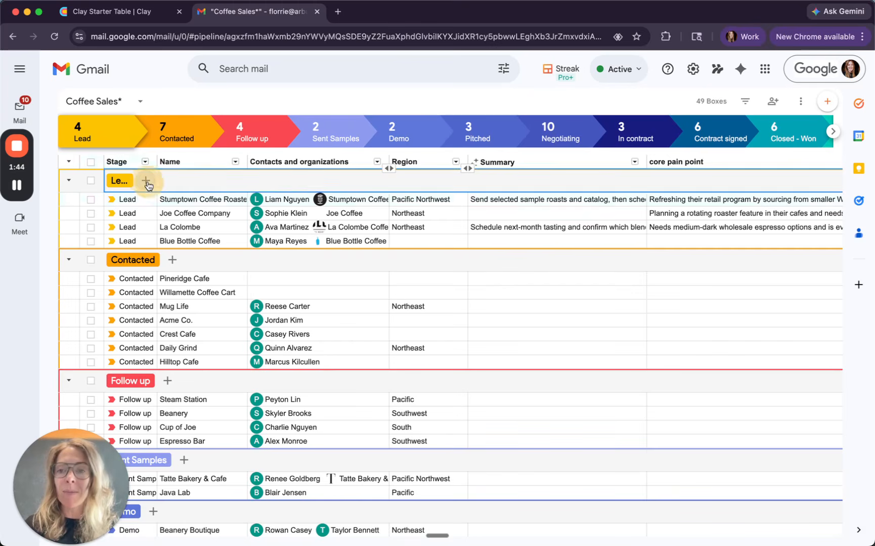
type("Lavender")
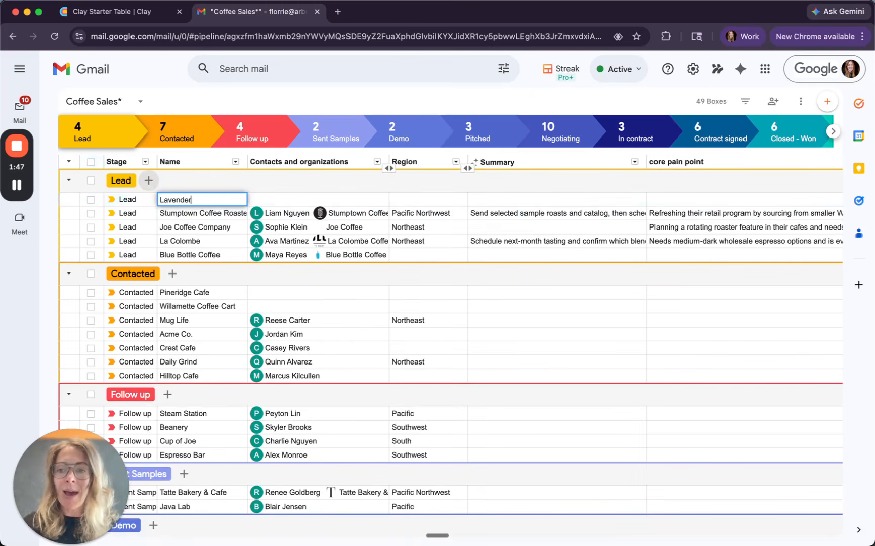
left_click(270, 204)
double_click(271, 197)
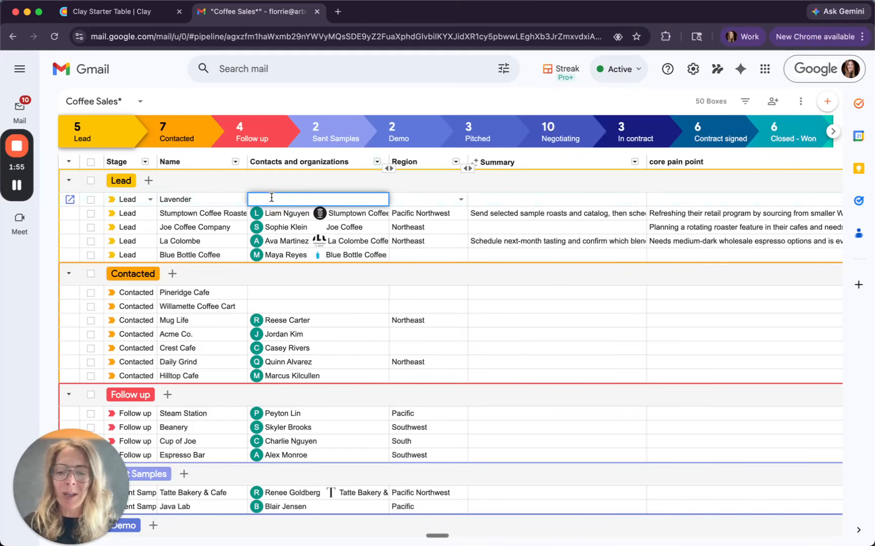
type("www.lavender.a")
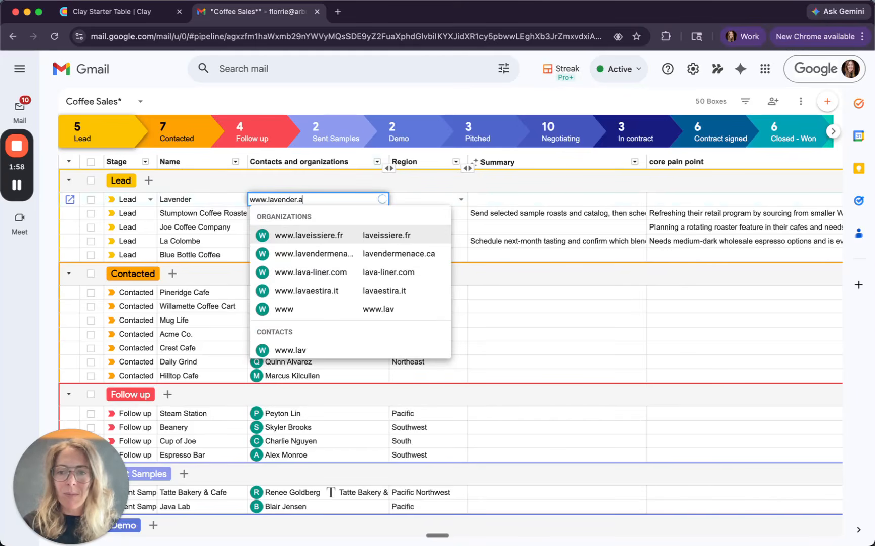
key("Return")
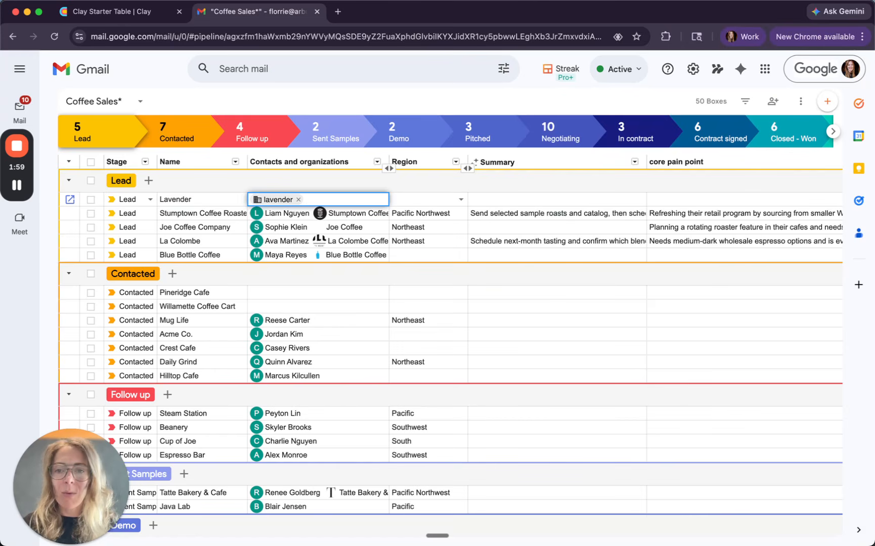
Step: Review the Lavender organization's details and open its LinkedIn company page
left_click(258, 202)
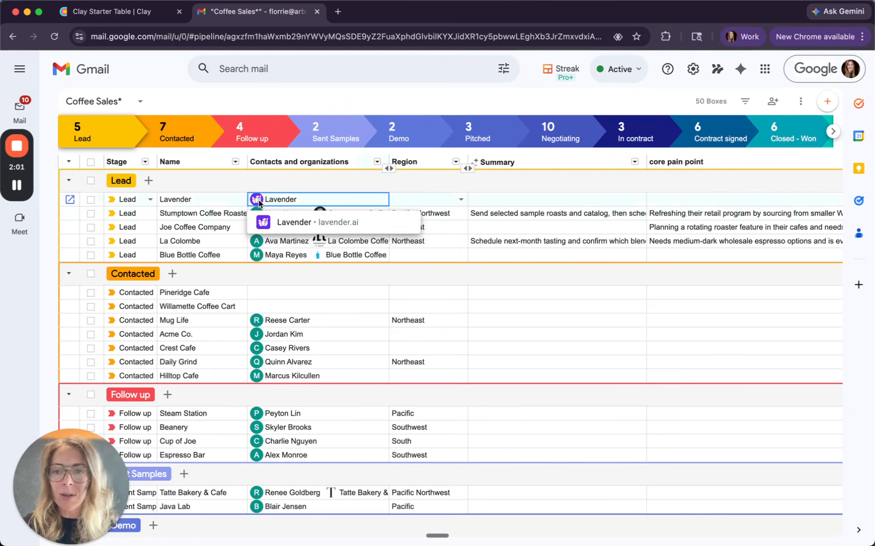
left_click(300, 226)
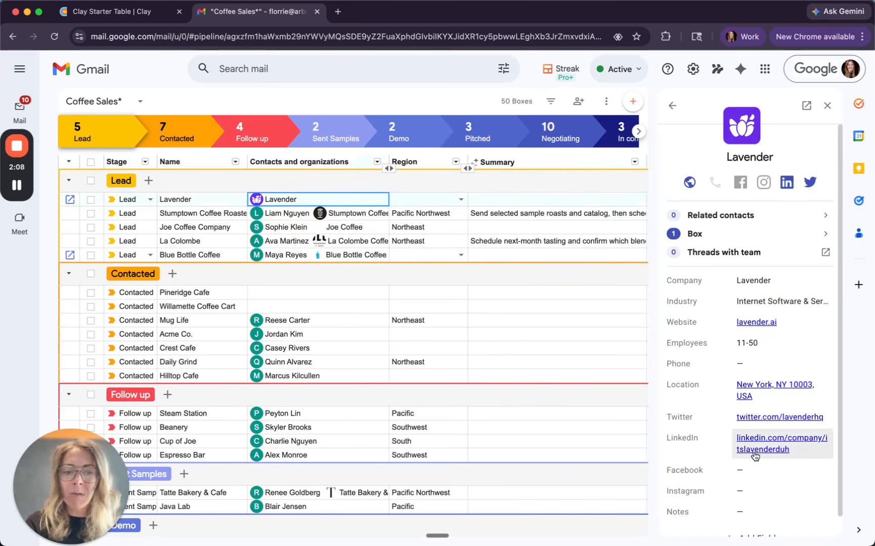
scroll(756, 458, "down", 1)
scroll(756, 458, "up", 1)
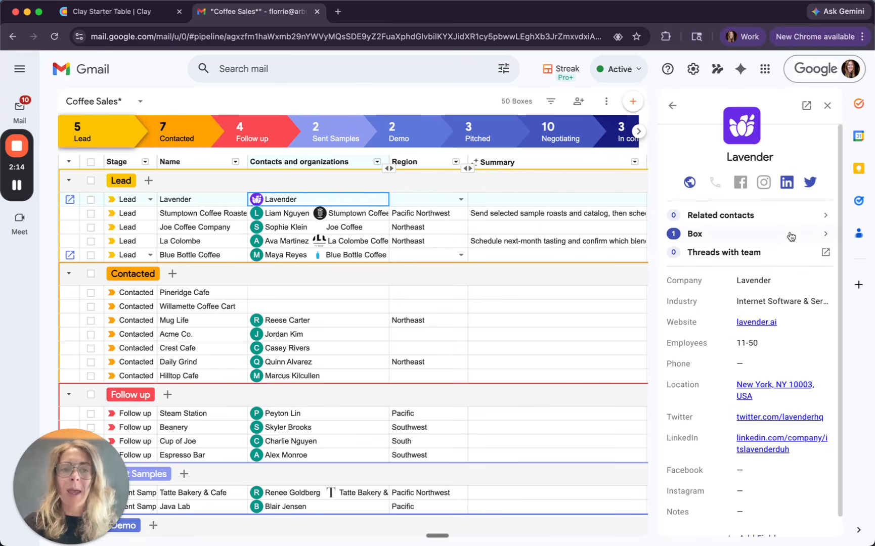
left_click(786, 183)
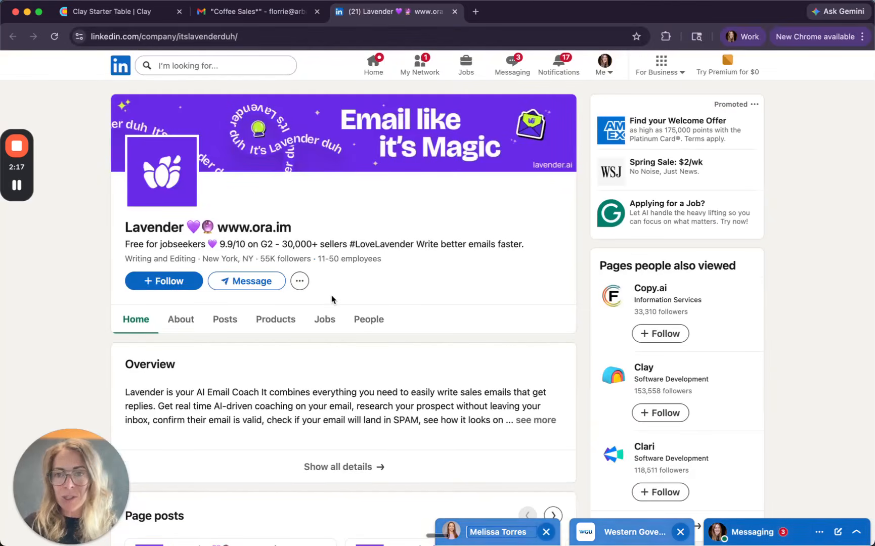
Step: Switch to the Clay starter table and enter lavender.ai as the domain in row 11
left_click(254, 13)
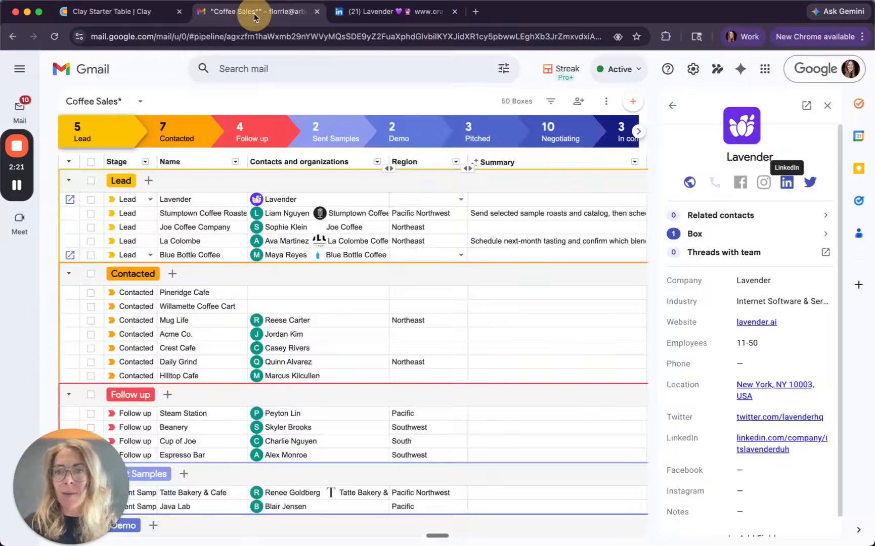
left_click(135, 12)
left_click(78, 371)
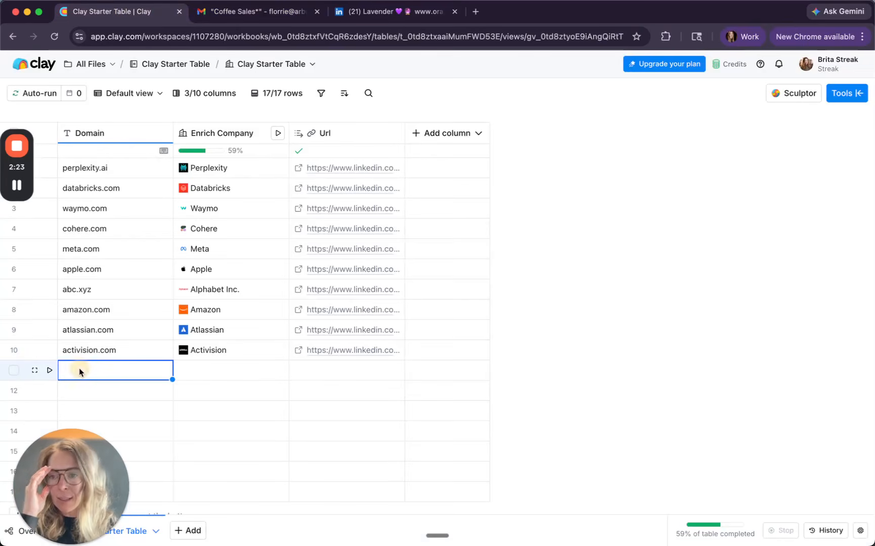
type("lavender.ai")
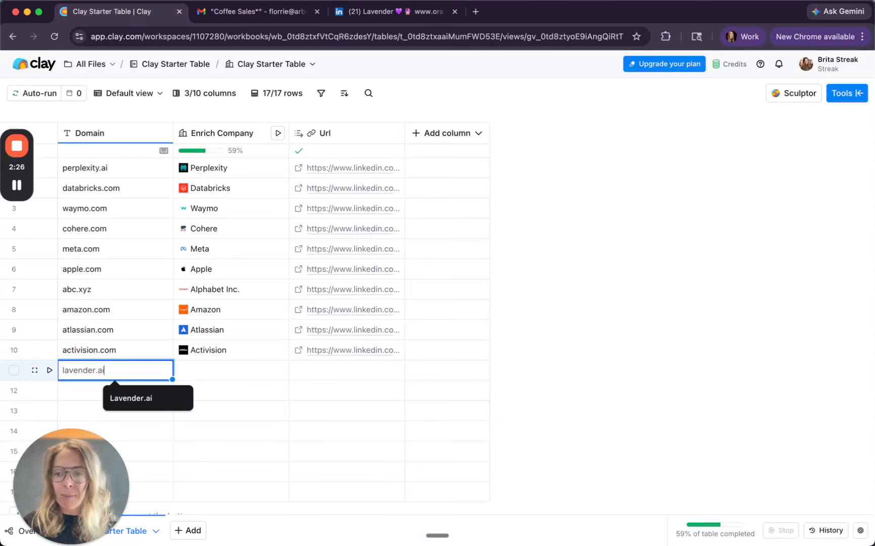
key("Return")
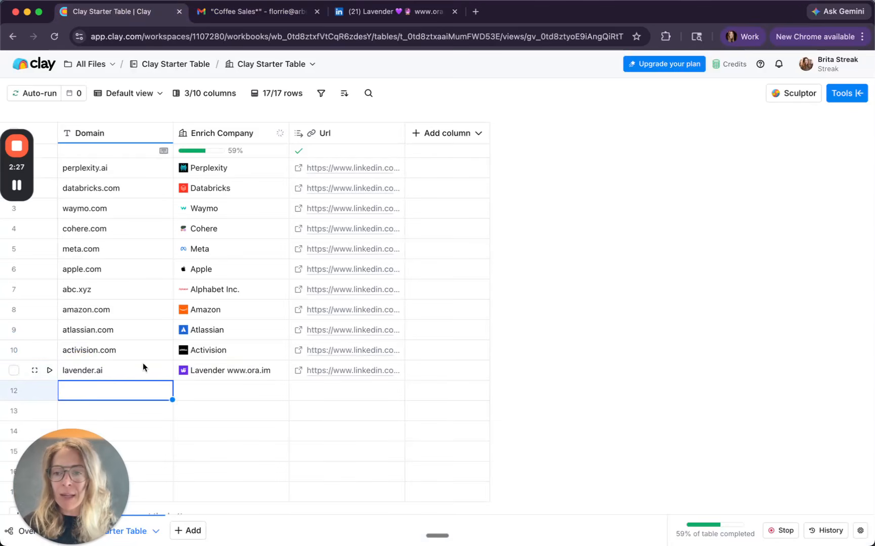
Step: Open the full company enrichment results for lavender.ai and add its Founded field to the table as a column
left_click(220, 374)
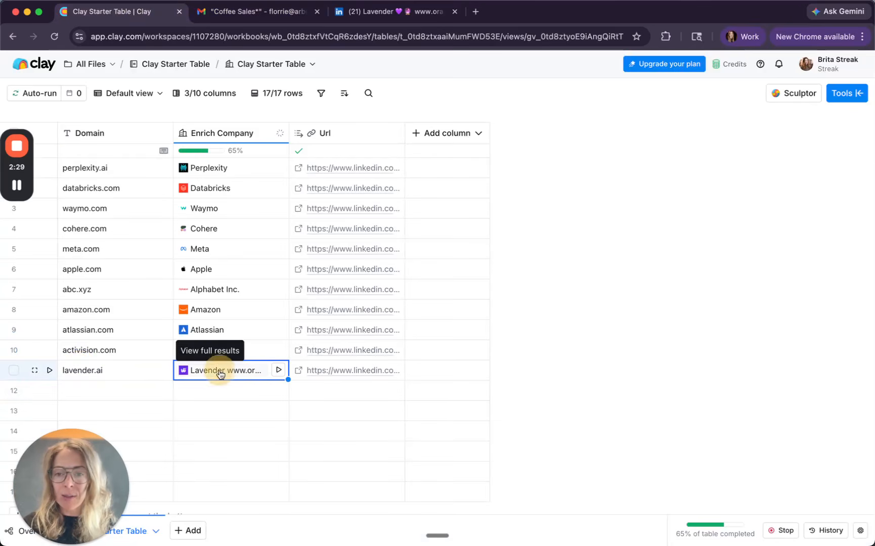
left_click(221, 374)
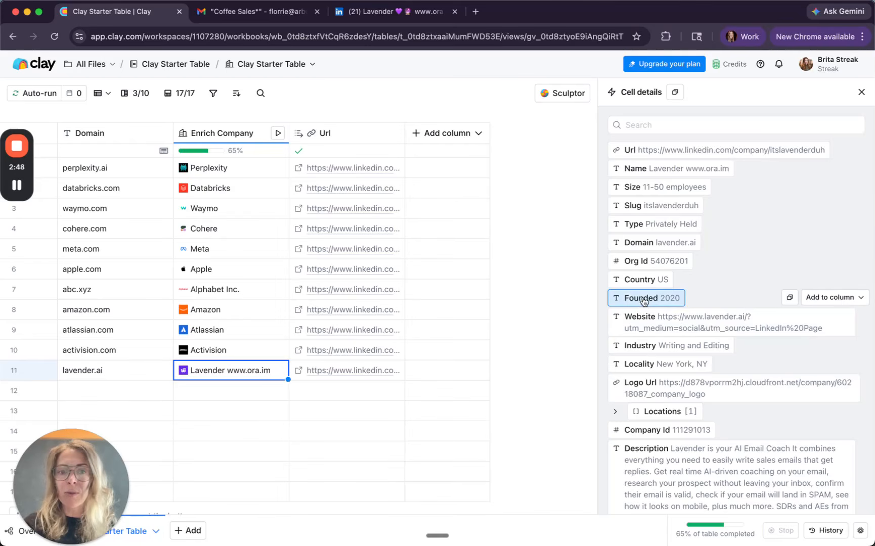
left_click(839, 299)
left_click(833, 331)
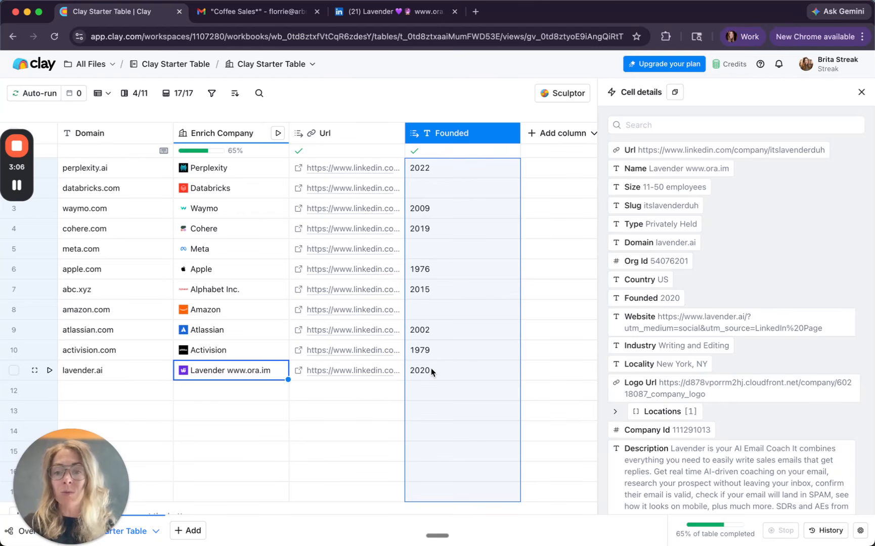
Step: Review the remaining enrichment fields for lavender.ai, check the Lavender record in Gmail, and close the cell details in Clay
scroll(688, 394, "down", 3)
scroll(688, 394, "down", 4)
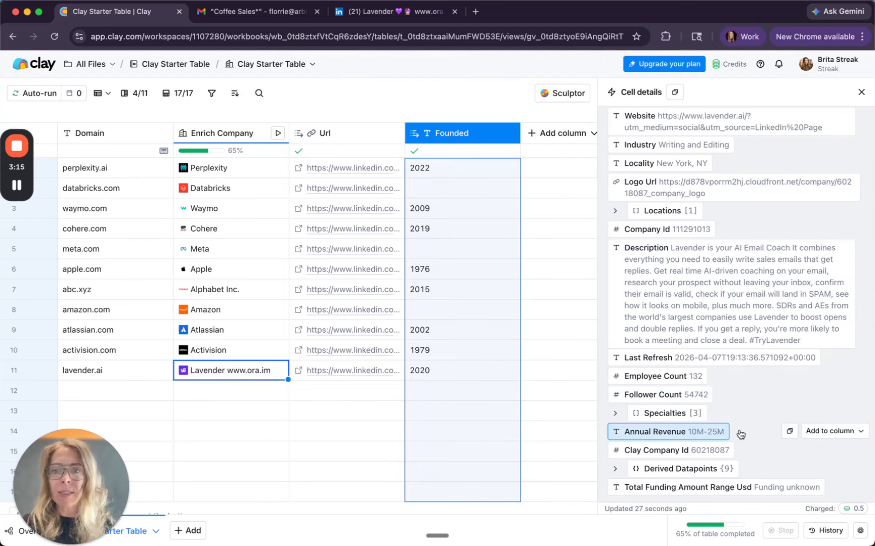
left_click(267, 11)
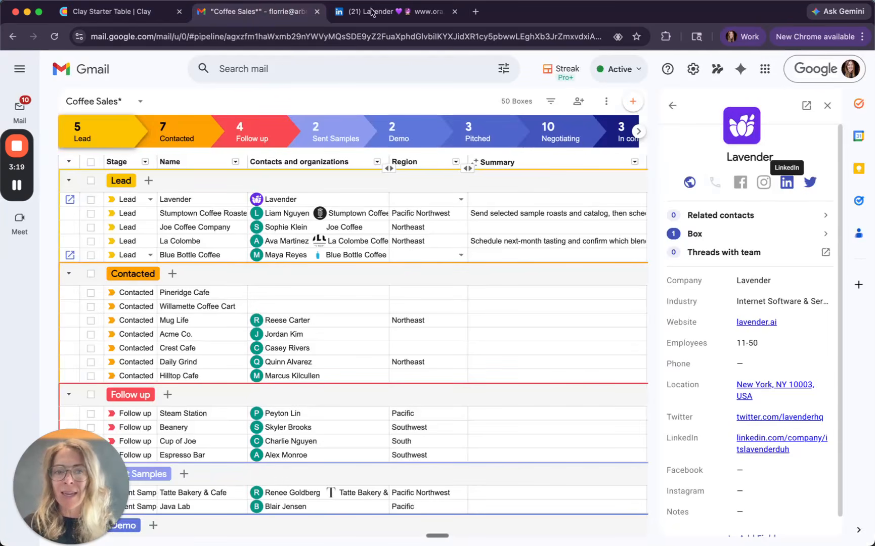
left_click(114, 12)
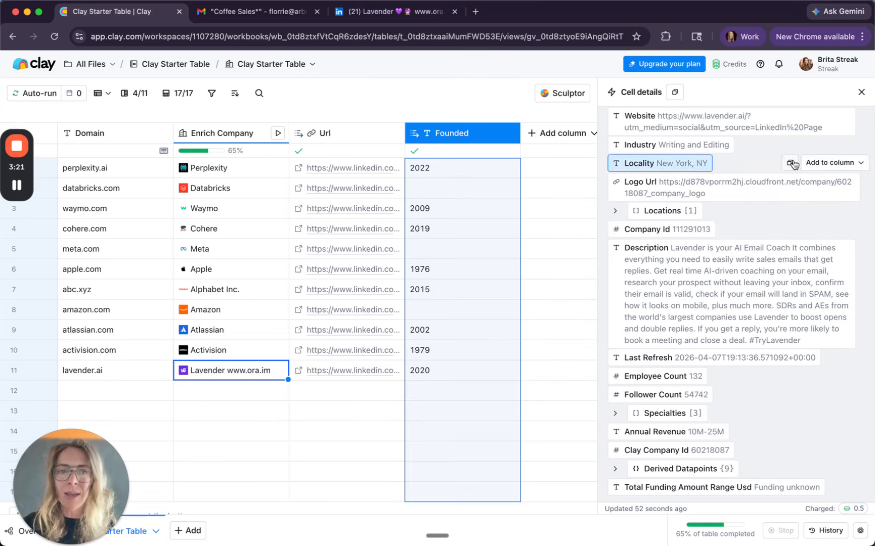
left_click(861, 92)
Step: Start a Use AI column and generate its prompt from a request for all company funding rounds with type, amount, date, and lead investors
left_click(550, 136)
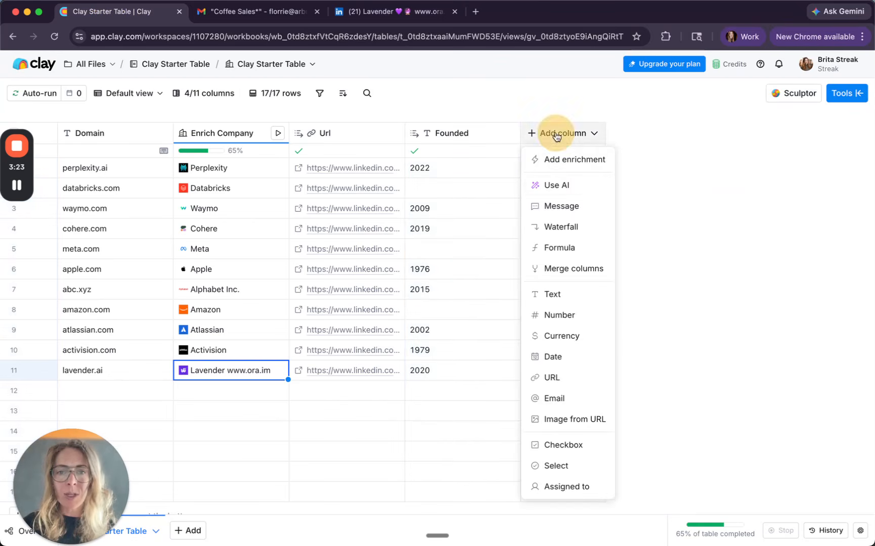
left_click(558, 185)
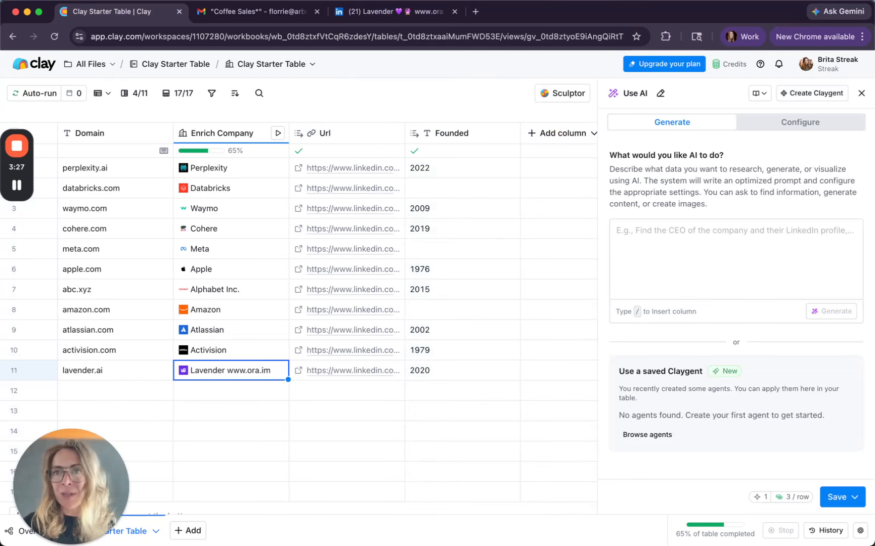
key("super+Tab")
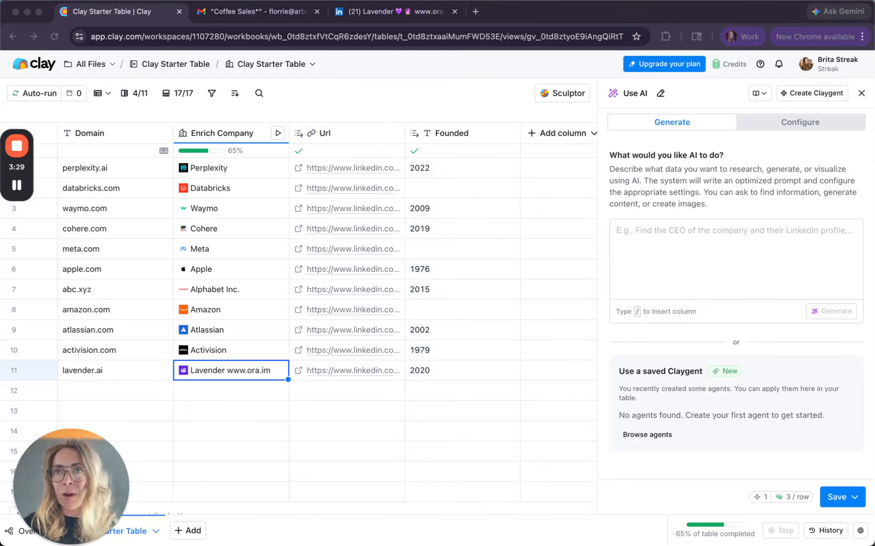
left_click(656, 225)
type("What funding has this company raised to date? Include all known rounds — round type, amount, date, and lead investors if available.")
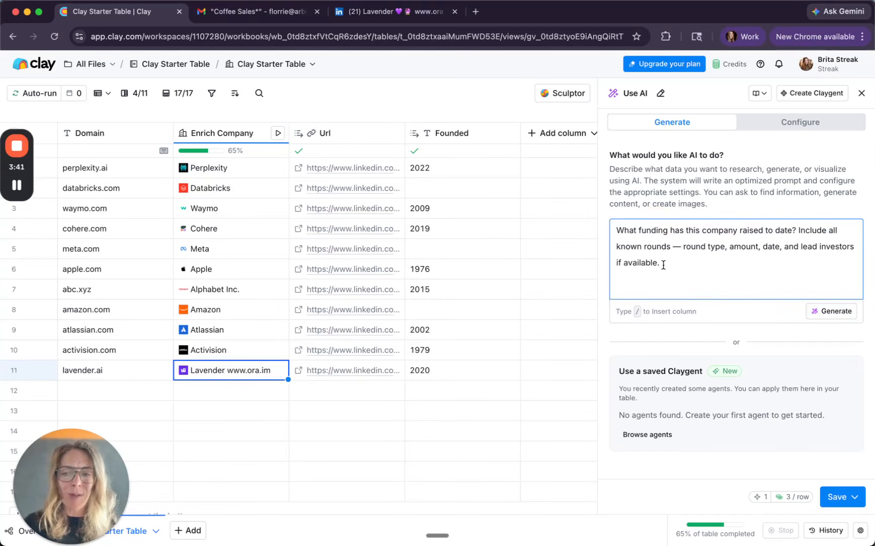
left_click(829, 312)
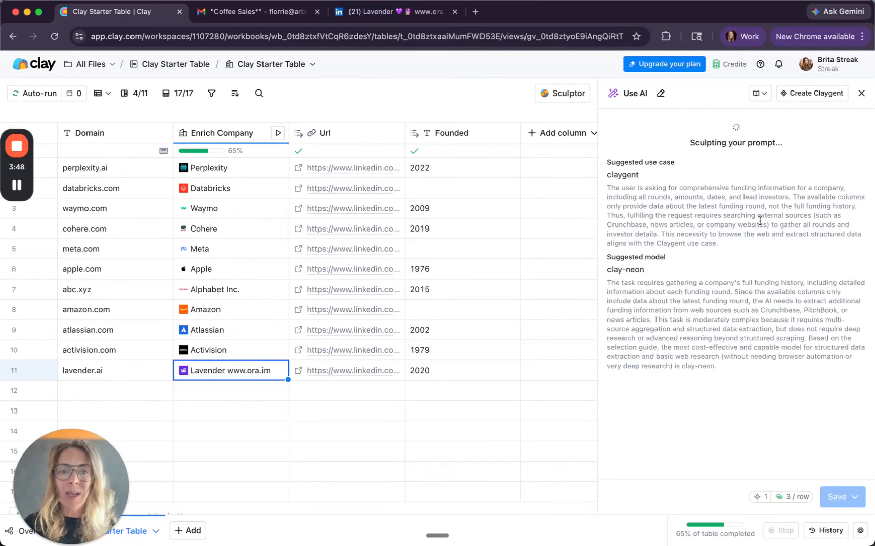
Step: Examine the suggested model, the research prompt's instructions, and the output format for the AI funding column
scroll(698, 287, "down", 4)
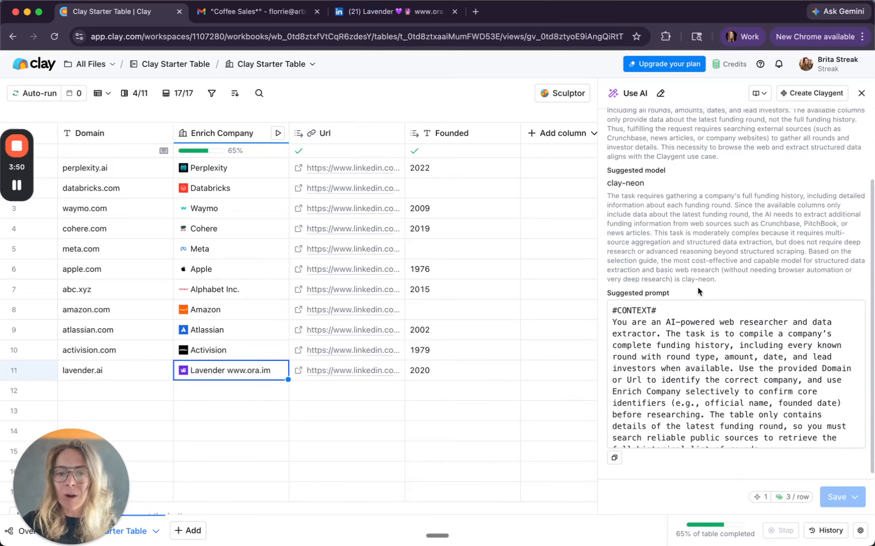
scroll(685, 323, "down", 2)
scroll(680, 344, "up", 2)
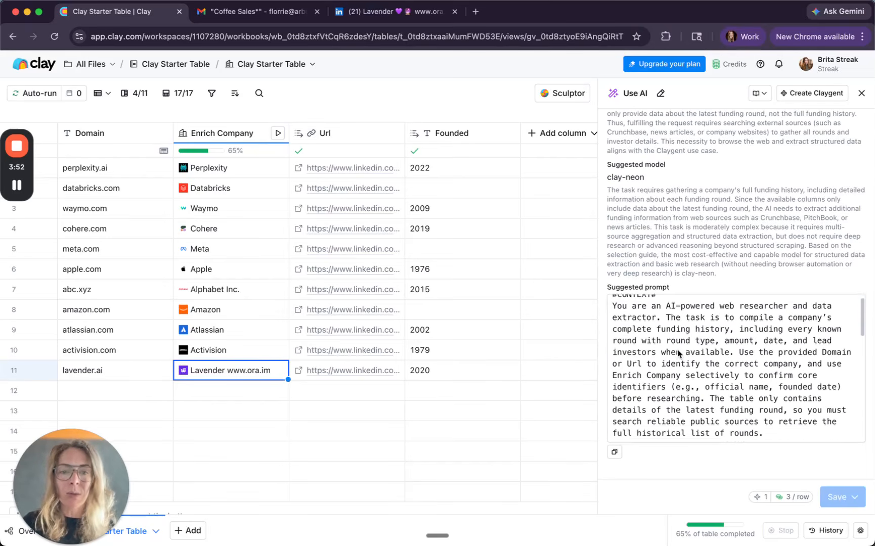
scroll(677, 350, "down", 6)
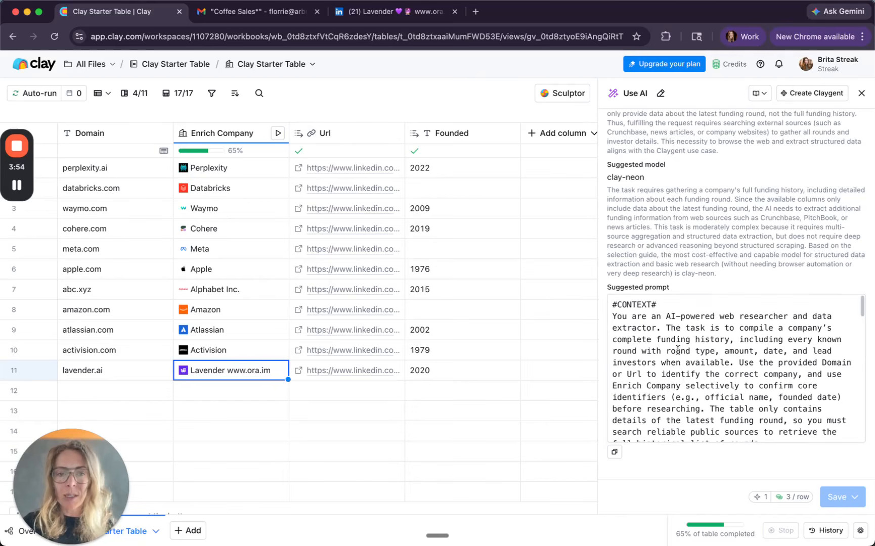
scroll(678, 350, "down", 10)
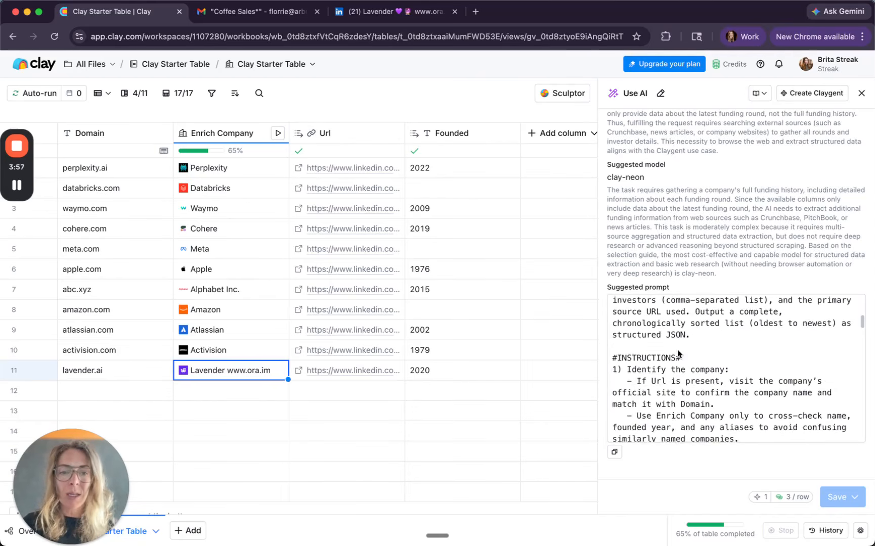
scroll(677, 350, "down", 8)
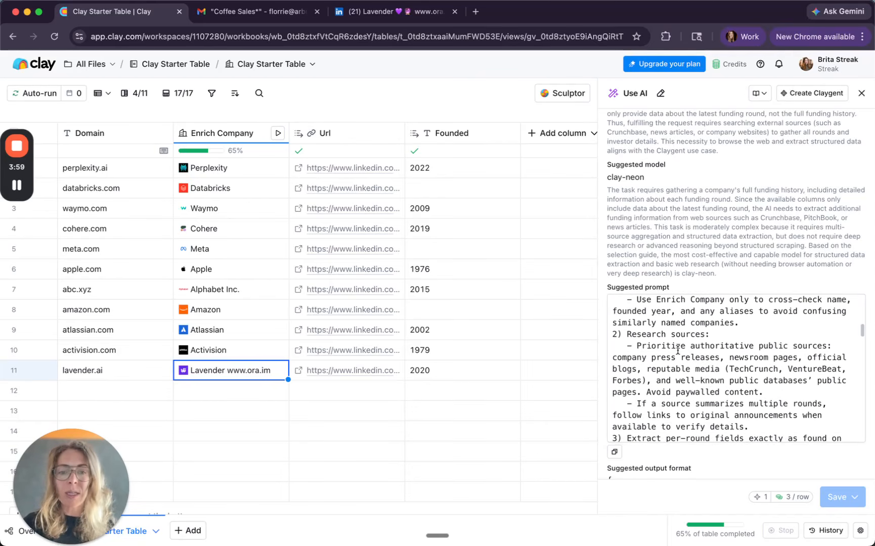
scroll(678, 350, "down", 5)
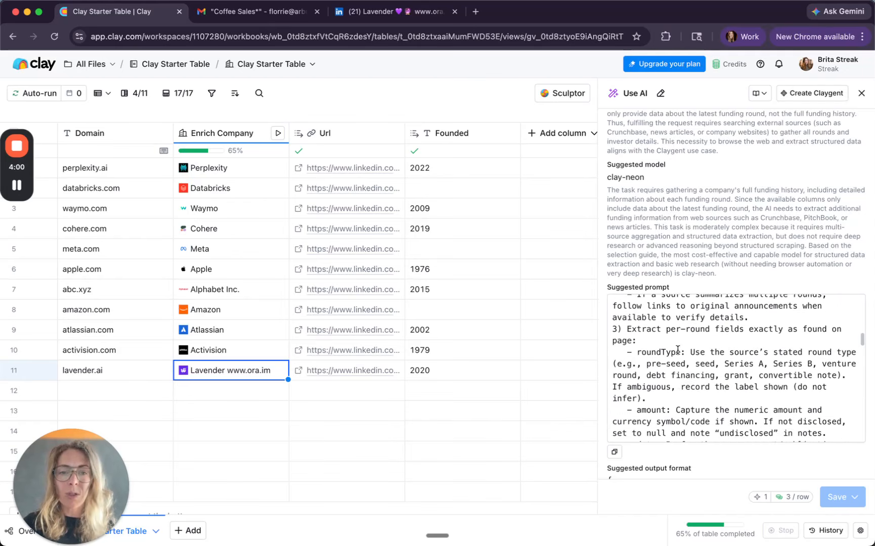
scroll(677, 350, "down", 10)
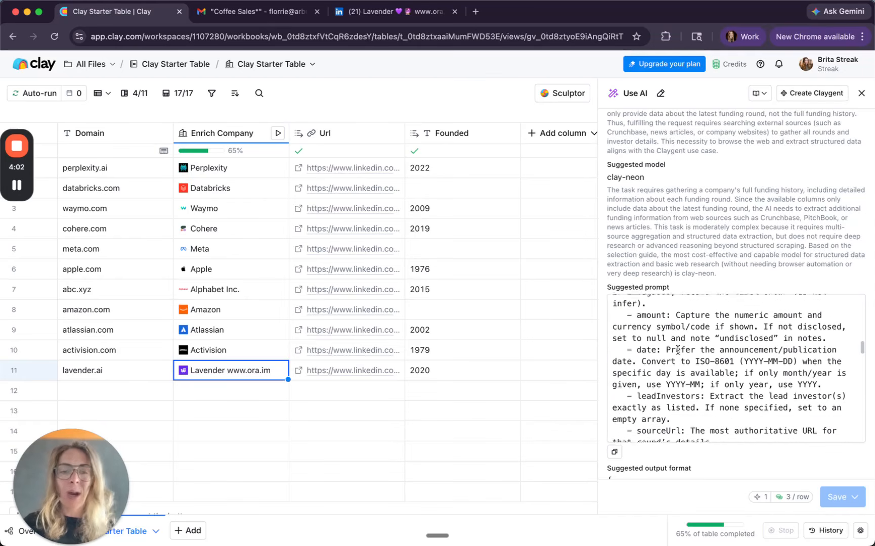
scroll(677, 350, "down", 8)
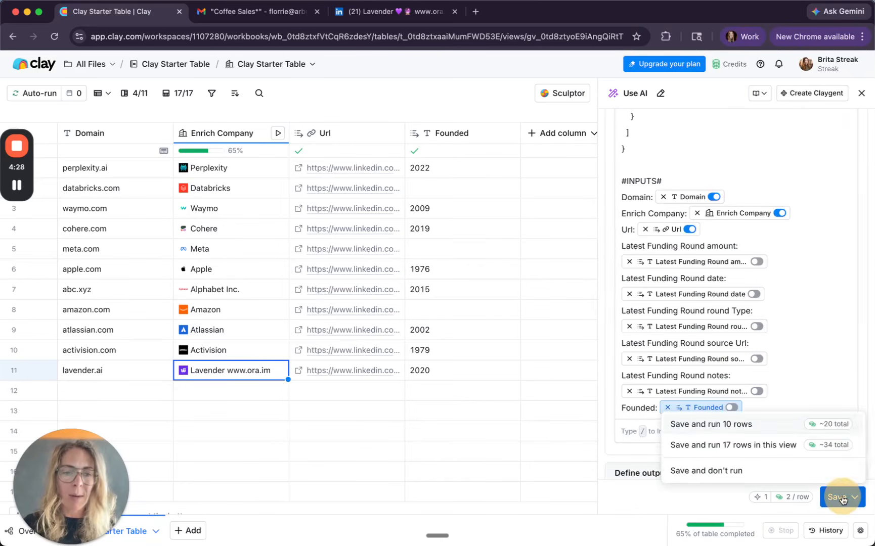
Step: Save the AI funding history column without running it on any rows
left_click(788, 472)
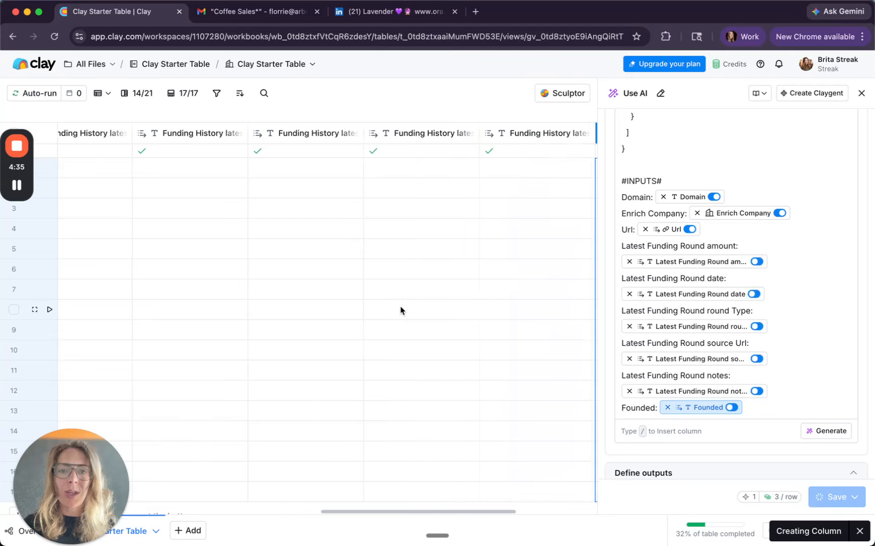
Step: Widen the Funding History company domain and company URL columns in the Clay table
scroll(400, 309, "left", 10)
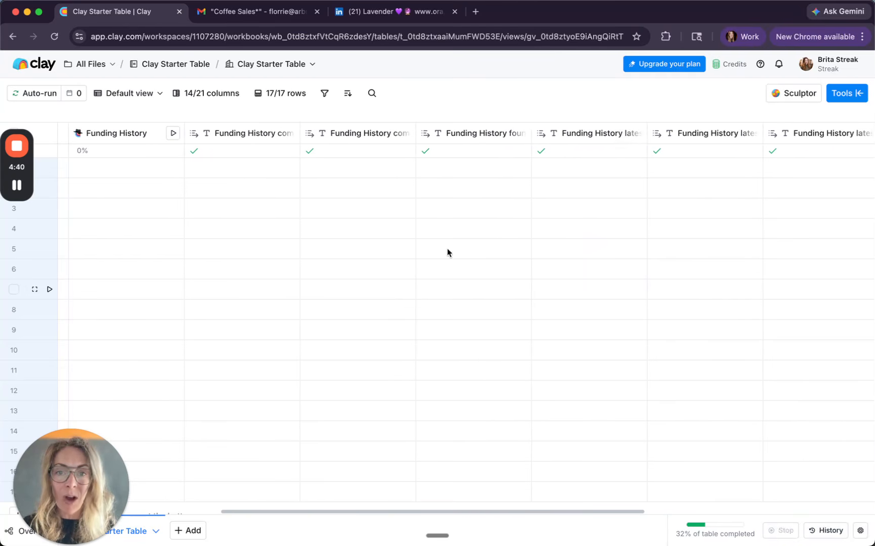
scroll(396, 147, "left", 5)
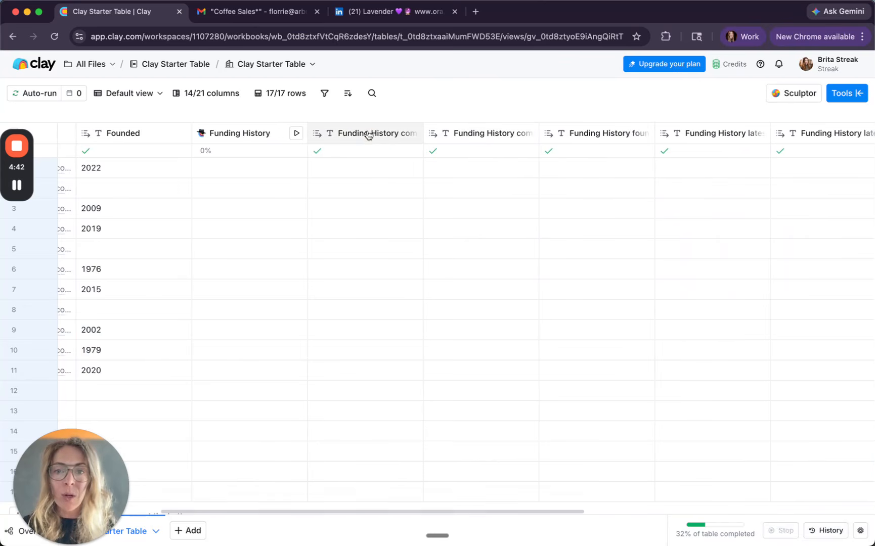
left_click(425, 133)
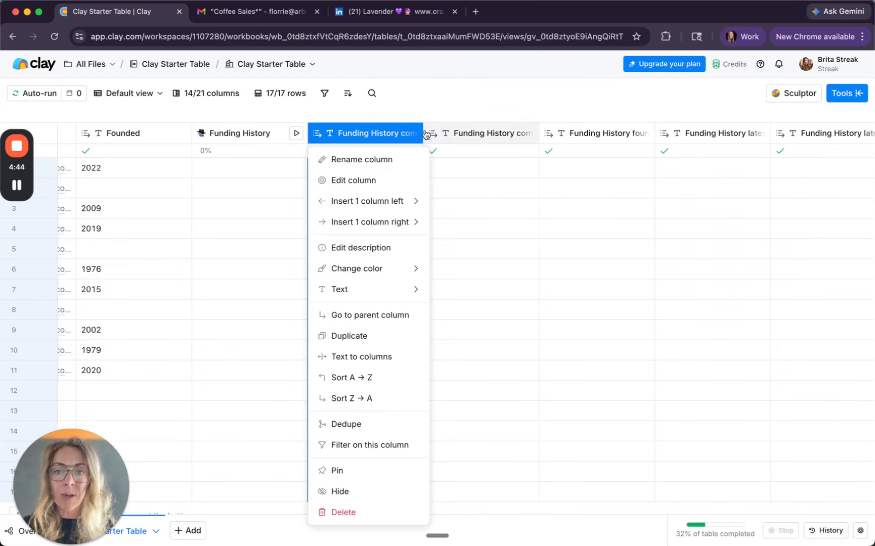
left_click_drag(424, 133, 490, 132)
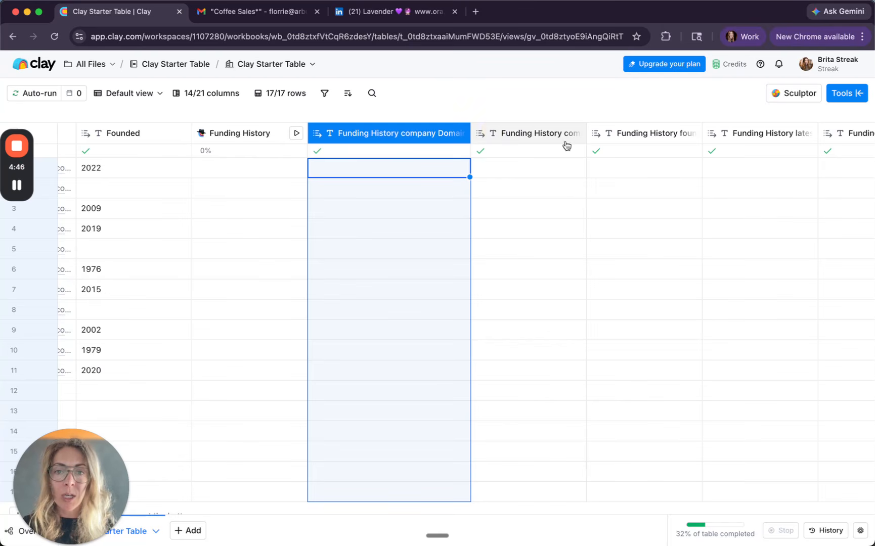
left_click_drag(585, 135, 677, 137)
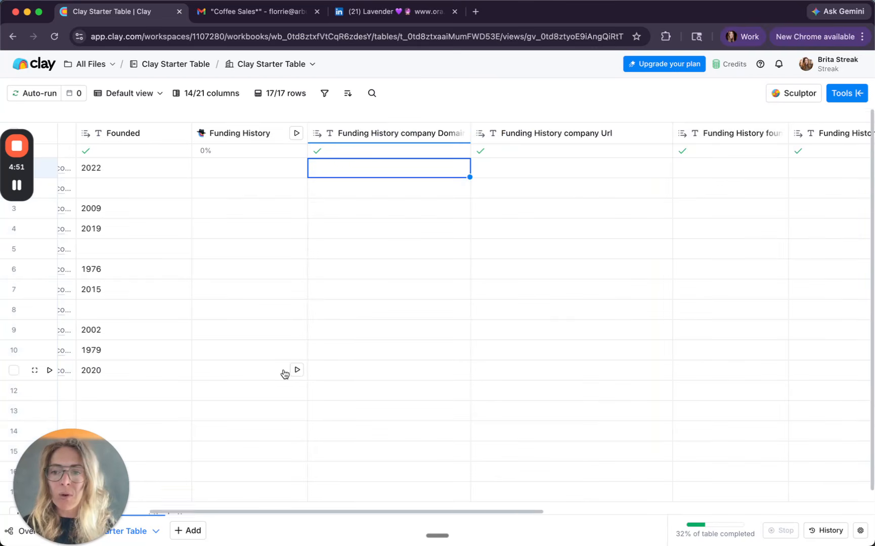
Step: Run the Funding History research for the lavender.ai row only
scroll(285, 373, "left", 6)
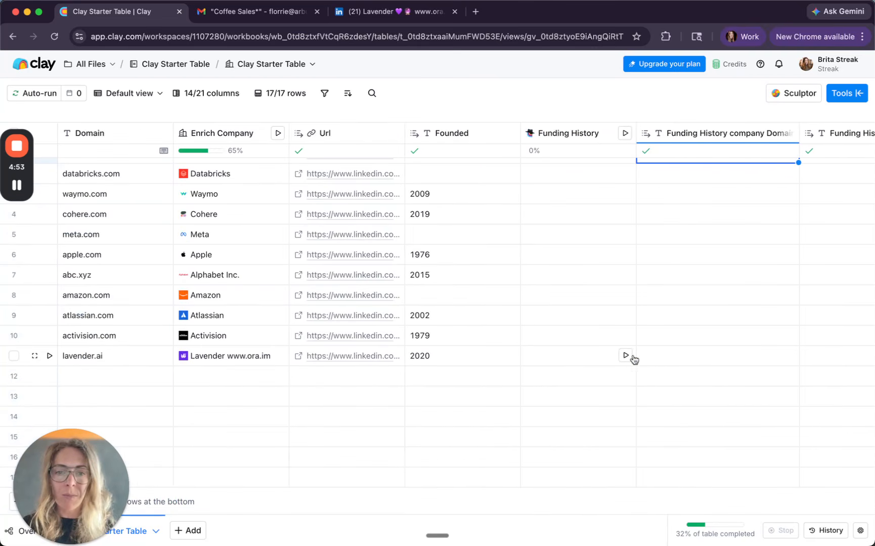
left_click(625, 356)
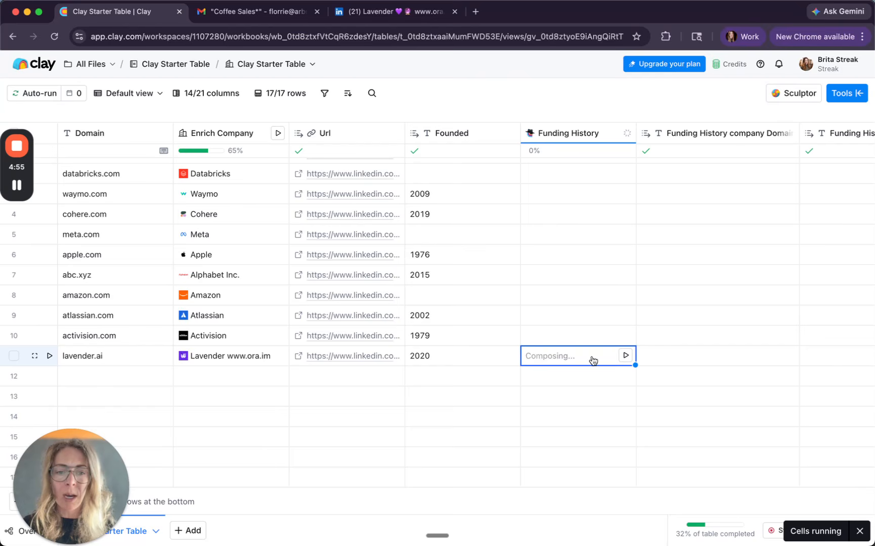
scroll(593, 360, "right", 5)
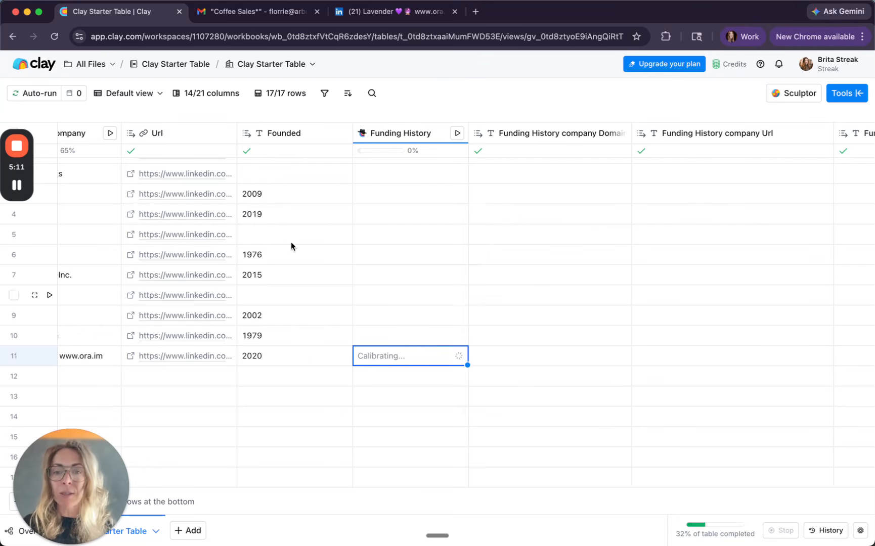
Step: Switch to Streak in Gmail, close the Lavender details, and insert a column named "Funding history" after Region in the Coffee Sales pipeline
left_click(253, 11)
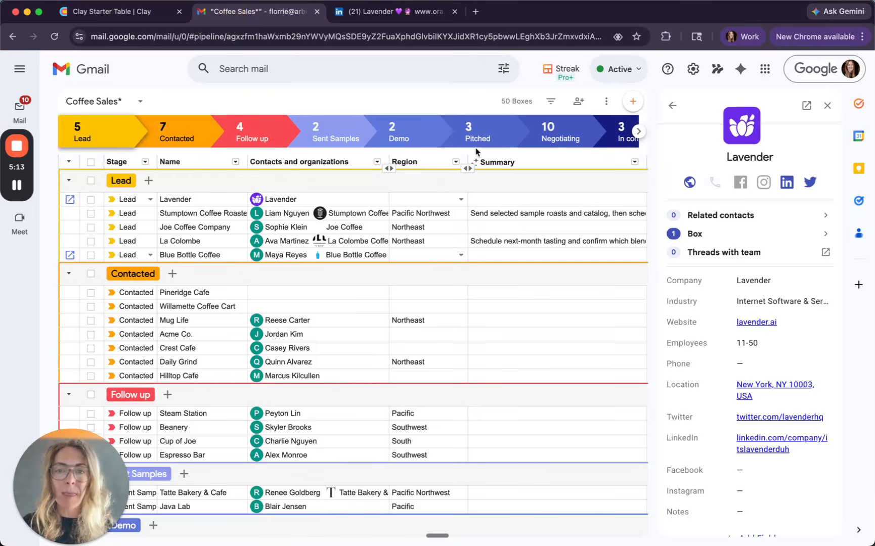
left_click(829, 106)
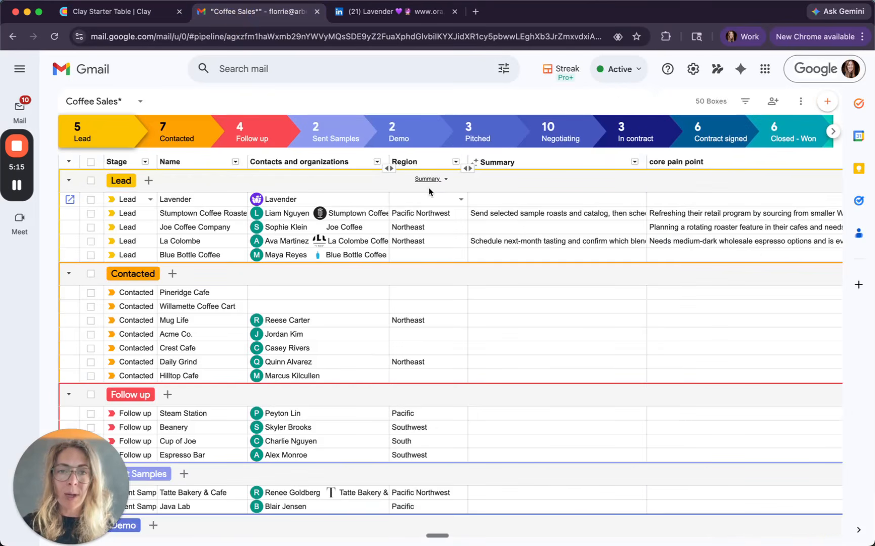
left_click(455, 162)
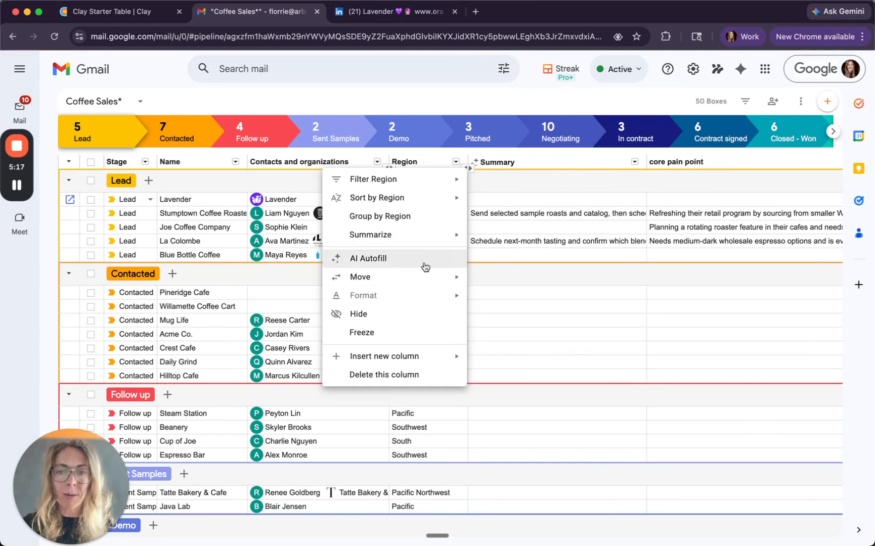
mouse_move(414, 356)
left_click(552, 245)
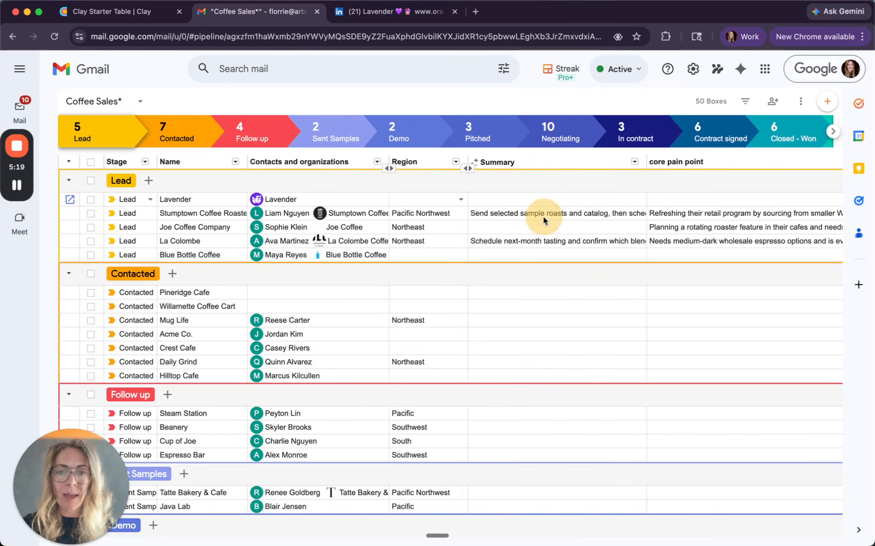
type("Funding history")
left_click(508, 200)
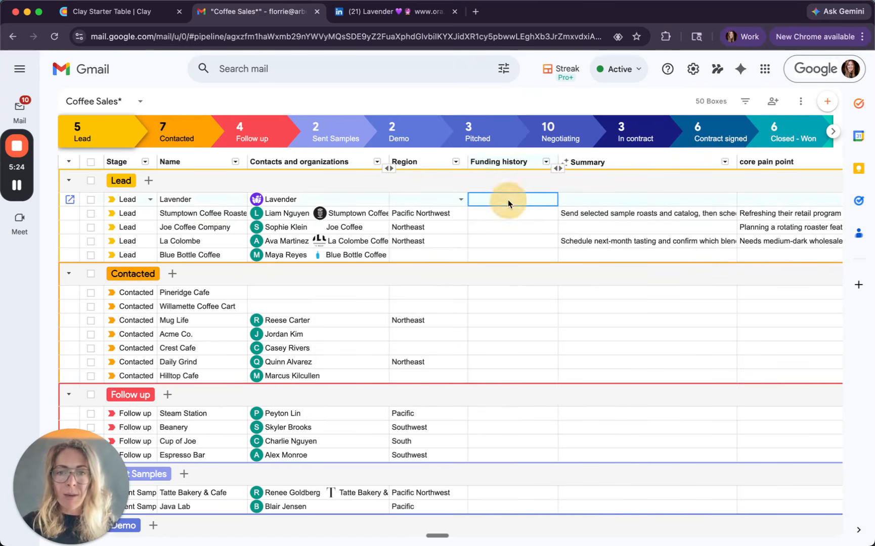
Step: Set up web research AI Autofill on Funding history, asking for all known rounds with round type, amount, date, and lead investors if available
left_click(546, 161)
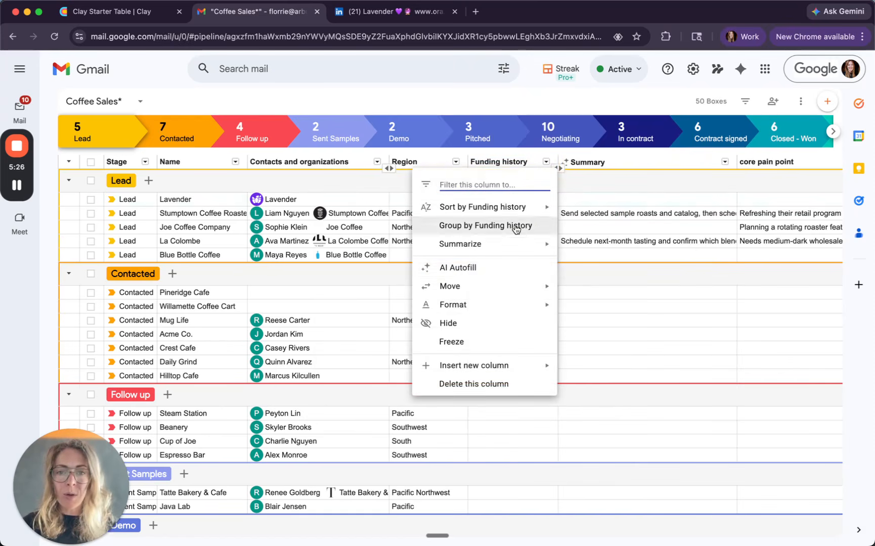
left_click(502, 268)
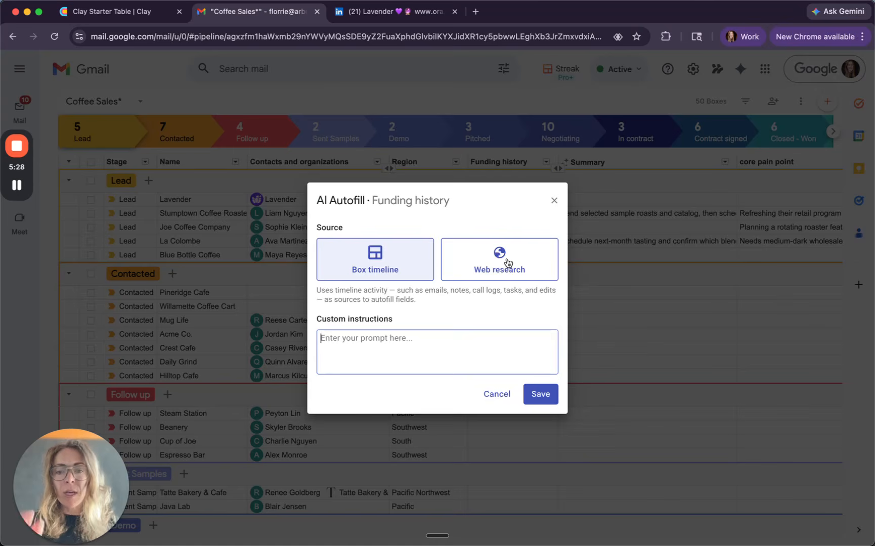
left_click(508, 263)
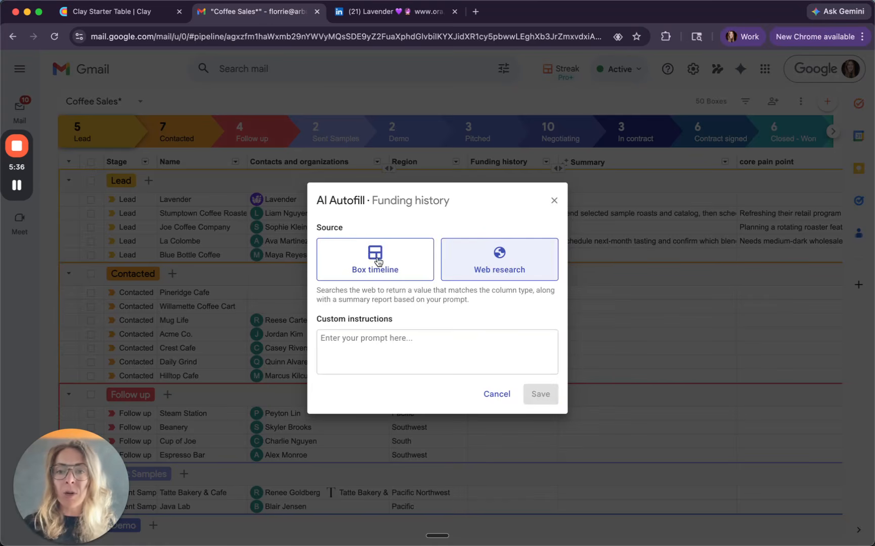
left_click(426, 341)
type("What funding has this company raised to date? Include all known rounds — round type, amount, date, and lead investors if available.")
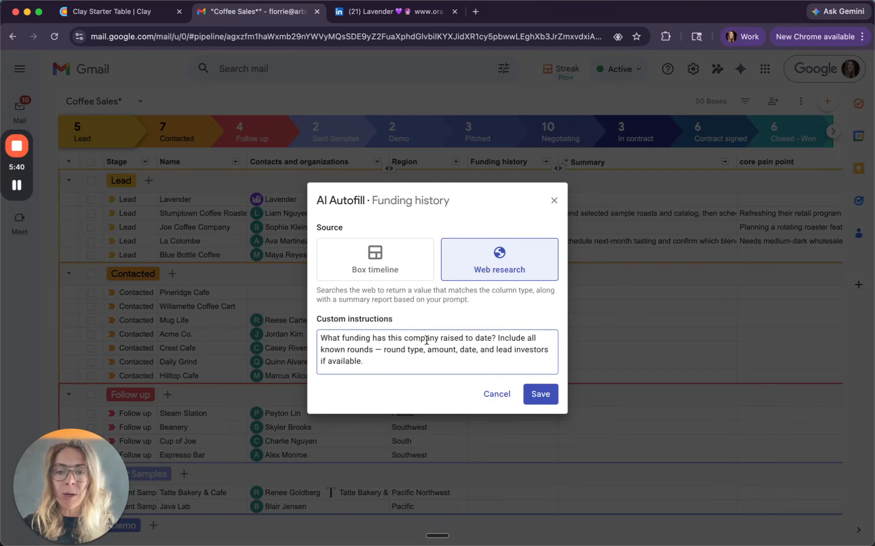
left_click(541, 394)
Step: Run AI Autofill on Lavender's Funding history cell and widen the column, checking the lavender.ai run in Clay in between
left_click(525, 200)
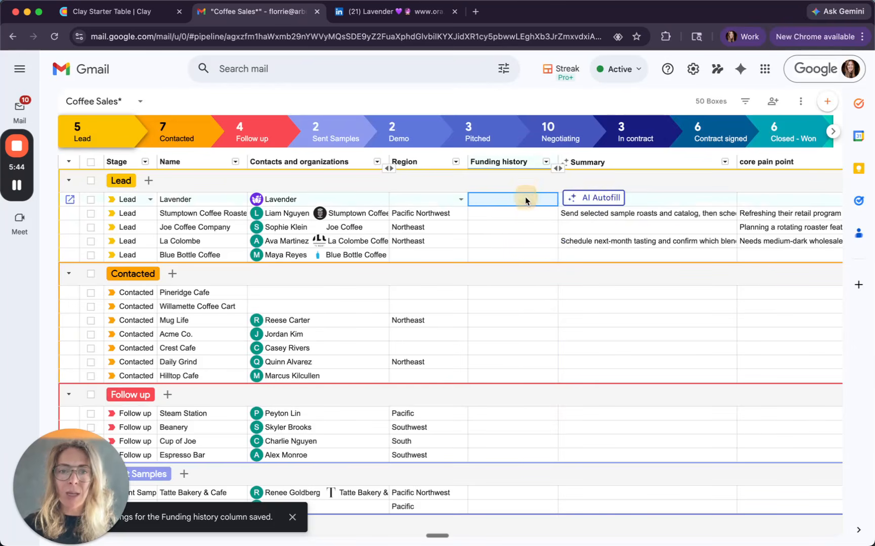
left_click(587, 199)
left_click_drag(557, 168, 678, 155)
left_click(147, 11)
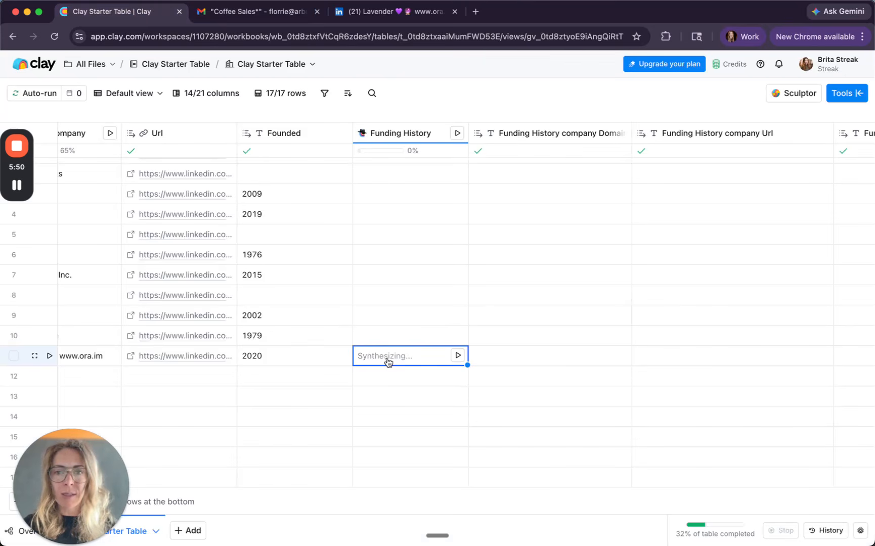
left_click(225, 13)
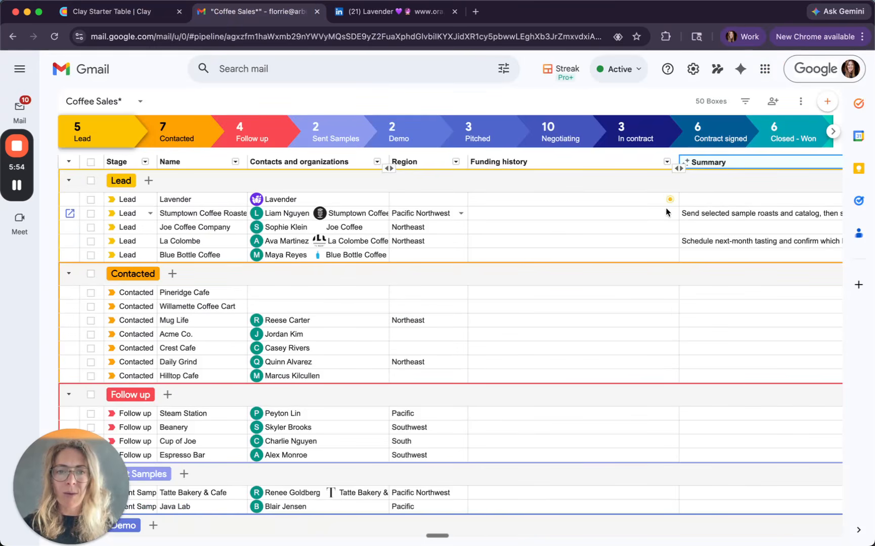
left_click_drag(695, 161, 701, 162)
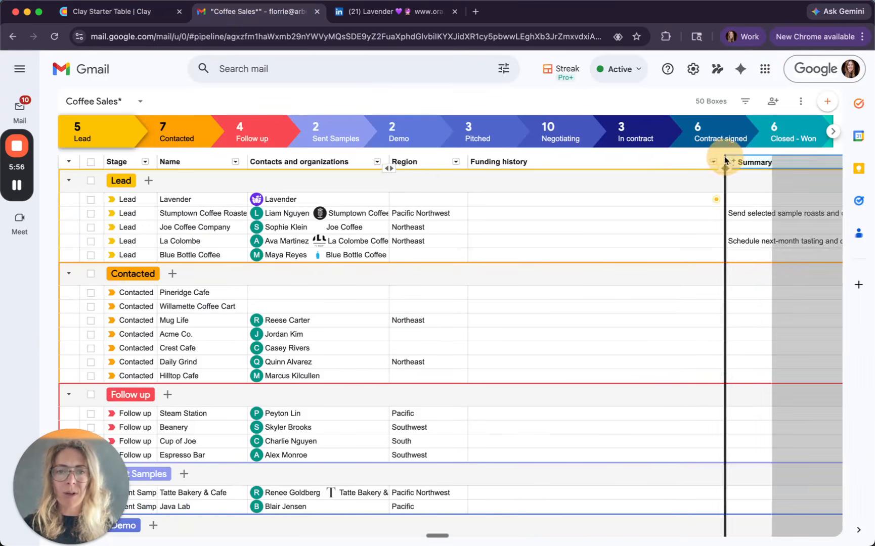
Step: Read Lavender's full Funding history value in Streak and the expanded Autofill result with its sources
scroll(560, 226, "right", 5)
left_click(366, 201)
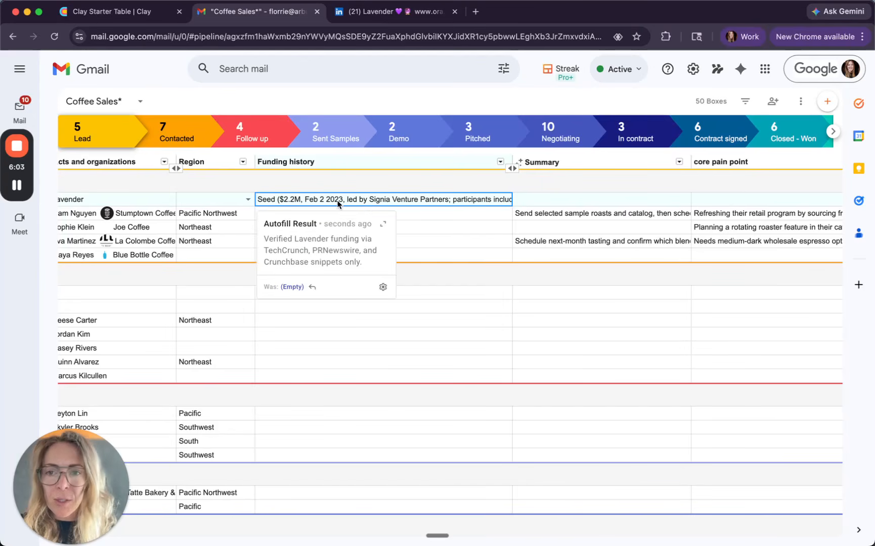
left_click(485, 197)
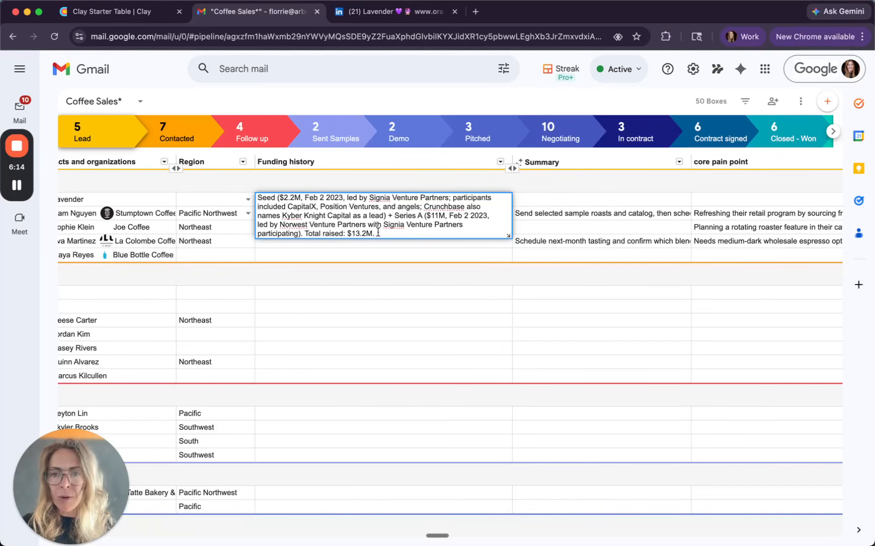
left_click(387, 254)
left_click(403, 206)
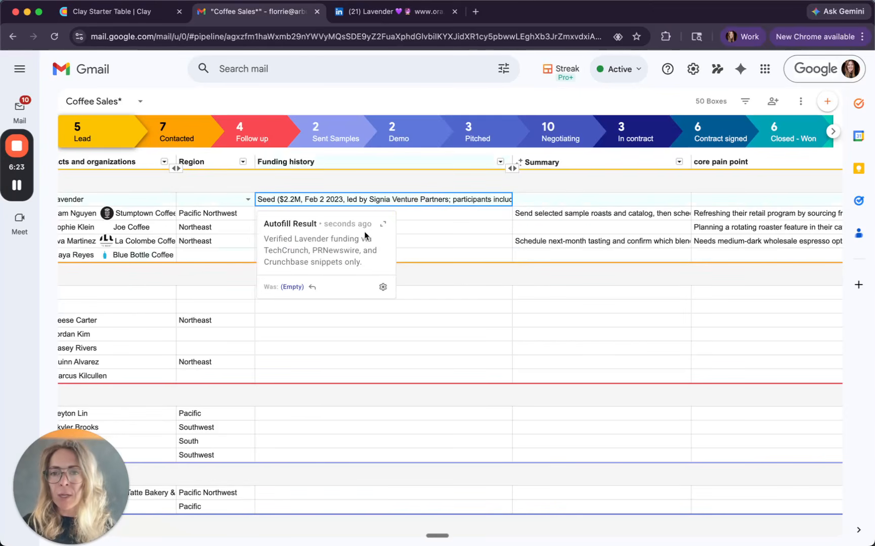
left_click(385, 225)
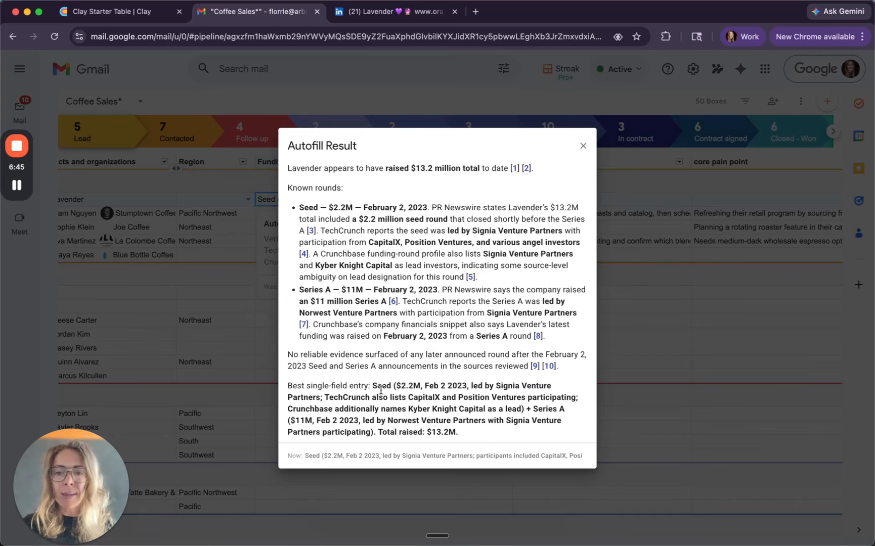
left_click(582, 146)
Step: In Clay, start a Use AI column prompted to research the company and write a one-sentence personalized cold email opener for a wholesale coffee business
left_click(116, 12)
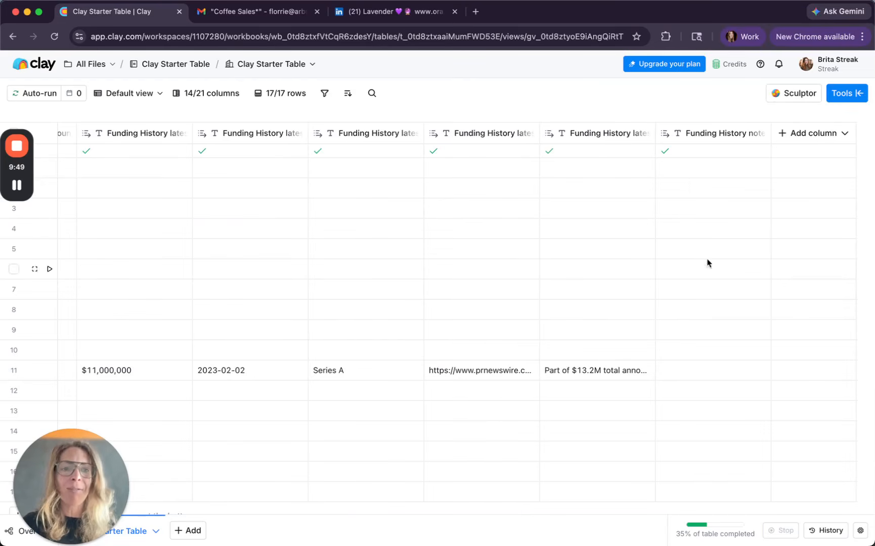
left_click(816, 134)
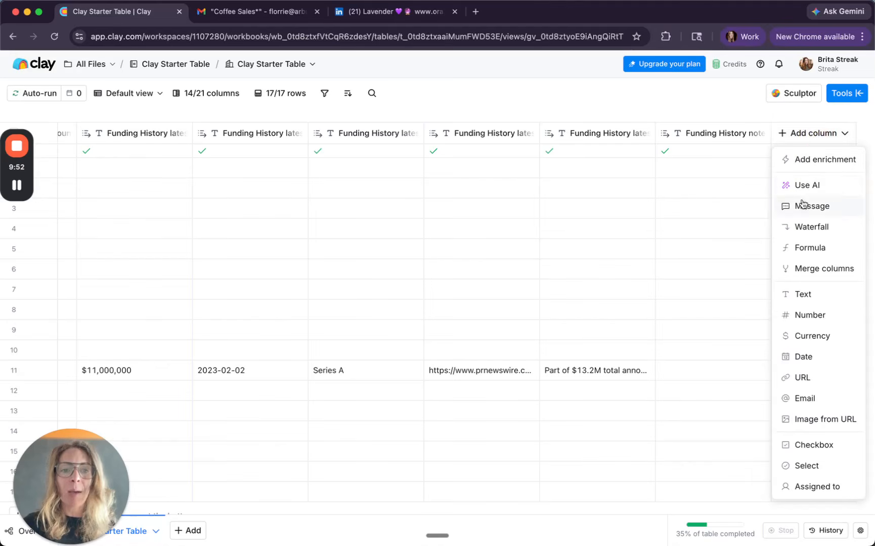
left_click(805, 186)
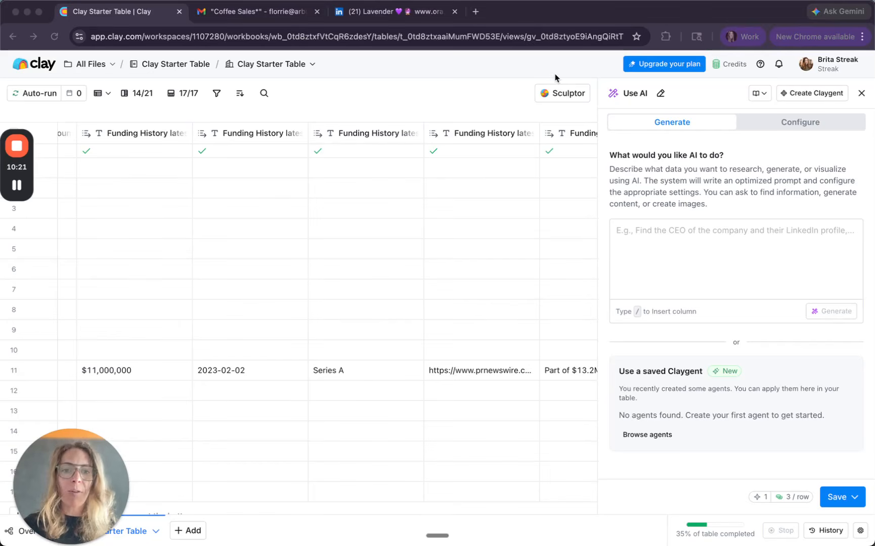
left_click(624, 223)
left_click(642, 239)
type("I'm a wholesale coffee business that sells beans to corporate offices for their coffee service along with cafes, restaurants, and sometimes events. Research the company and write a one-sentence personalized cold email opener.")
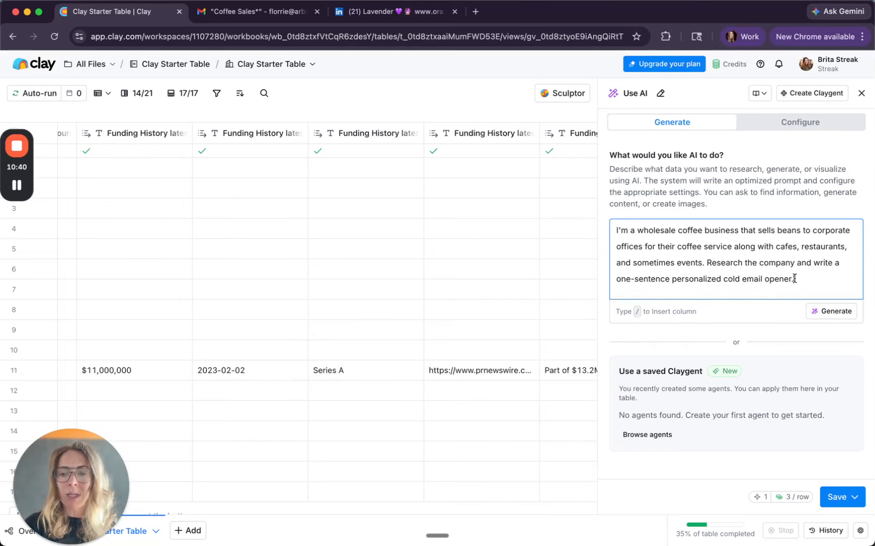
Step: Save the cold email opener column without running it, and run it only for the lavender.ai row
left_click(837, 498)
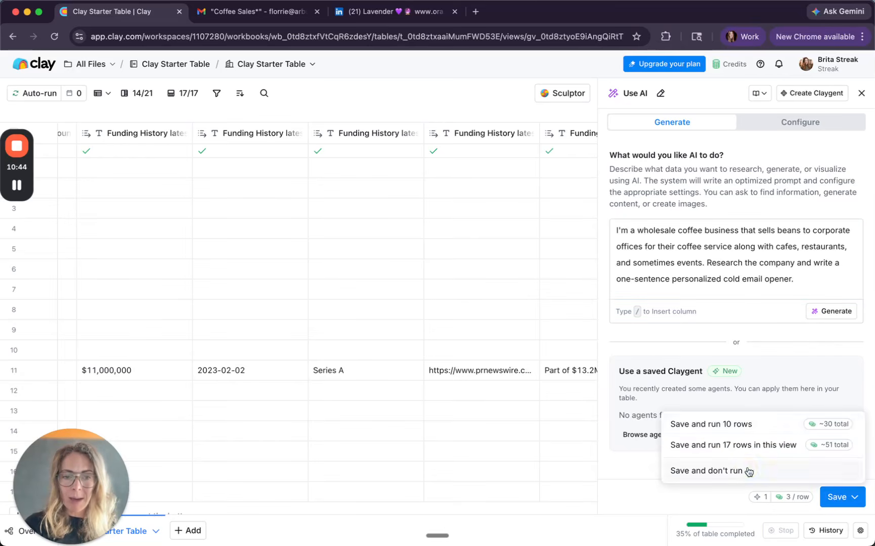
left_click(746, 471)
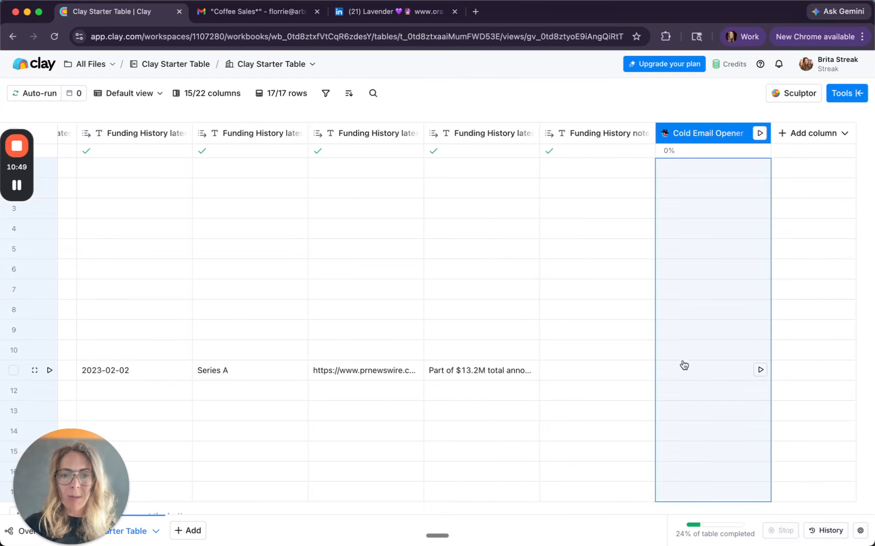
left_click(759, 370)
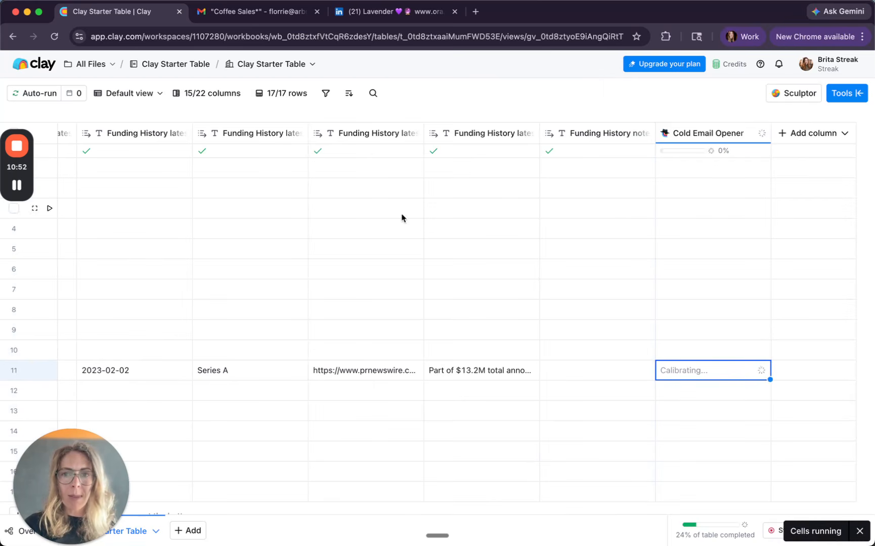
Step: Switch to Streak in Gmail and insert a column named "Personalized opener" after Funding history
left_click(258, 12)
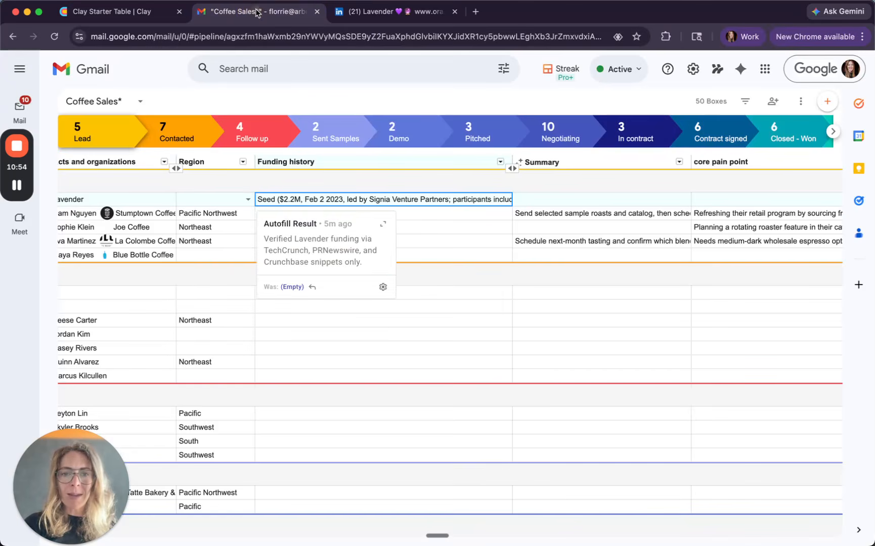
left_click(500, 163)
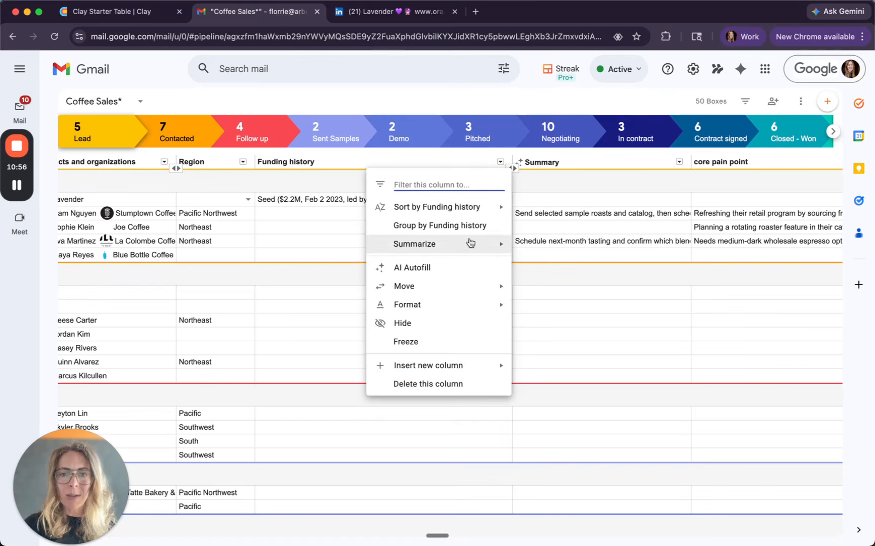
mouse_move(465, 365)
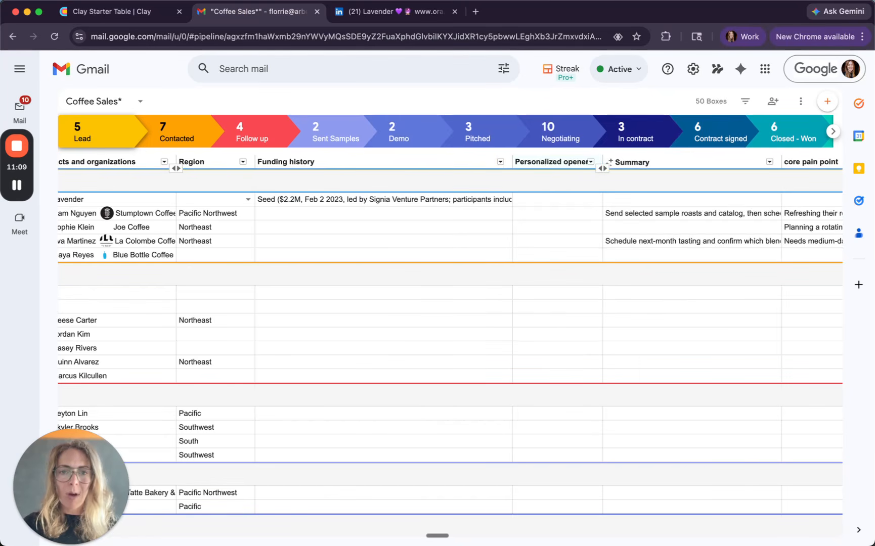
Step: Set up AI Autofill for the Personalized opener column using Web research and the wholesale coffee one-sentence cold email opener prompt
left_click(590, 162)
left_click(542, 267)
left_click(513, 272)
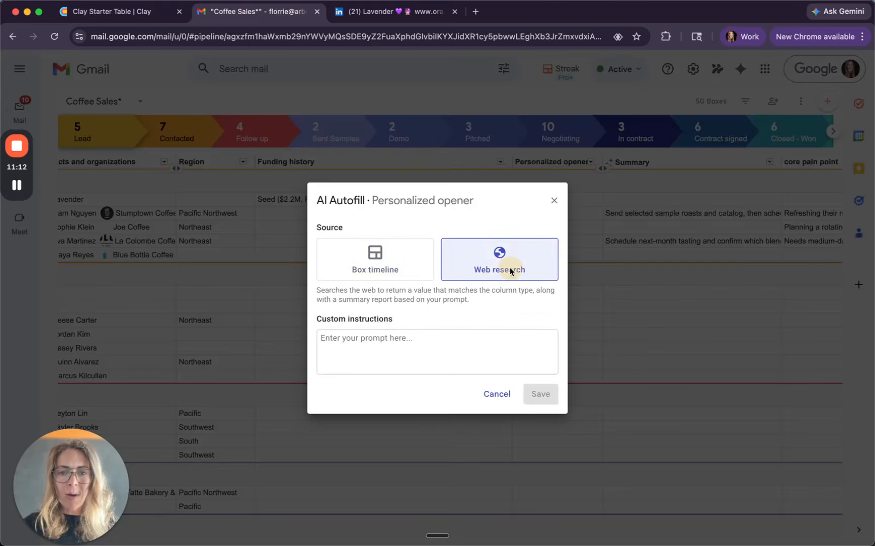
left_click(479, 348)
type("I'm a wholesale coffee business that sells beans to corporate offices for their coffee service along with cafes, restaurants, and sometimes events. Research the company and write a one-sentence personalized cold email opener.")
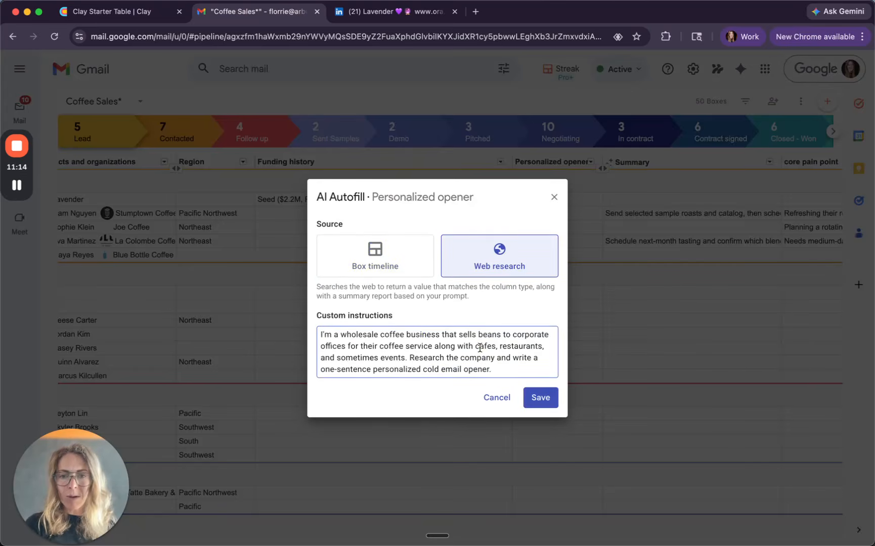
left_click(539, 395)
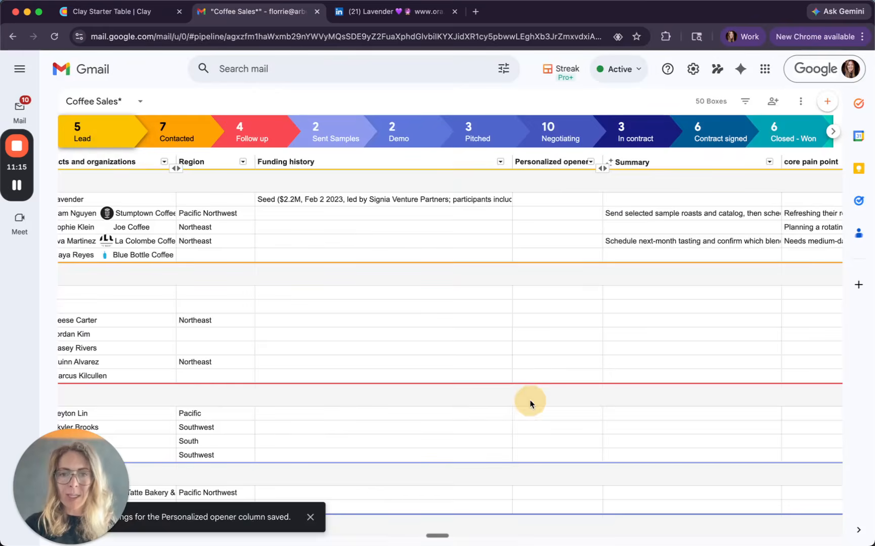
Step: Run AI Autofill on Lavender's Personalized opener cell and widen that column
left_click(586, 202)
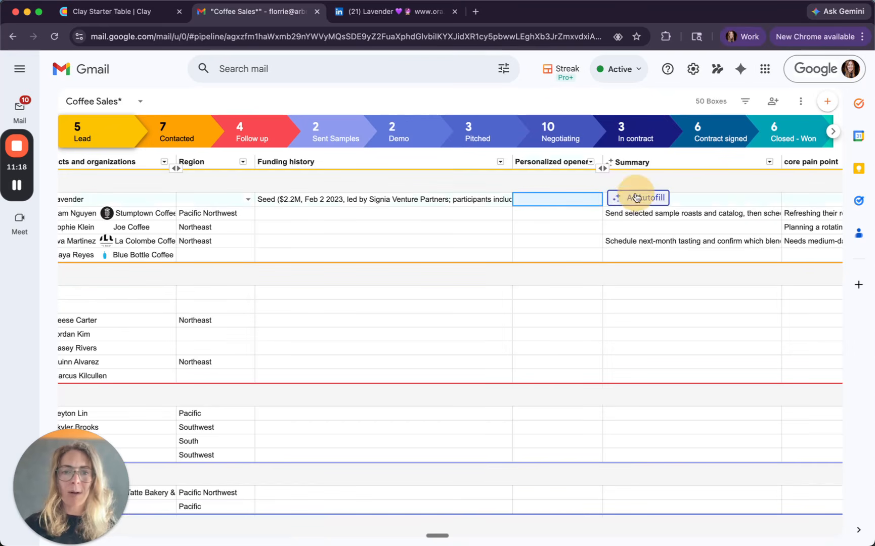
left_click(638, 198)
left_click_drag(602, 164, 790, 164)
scroll(532, 236, "right", 2)
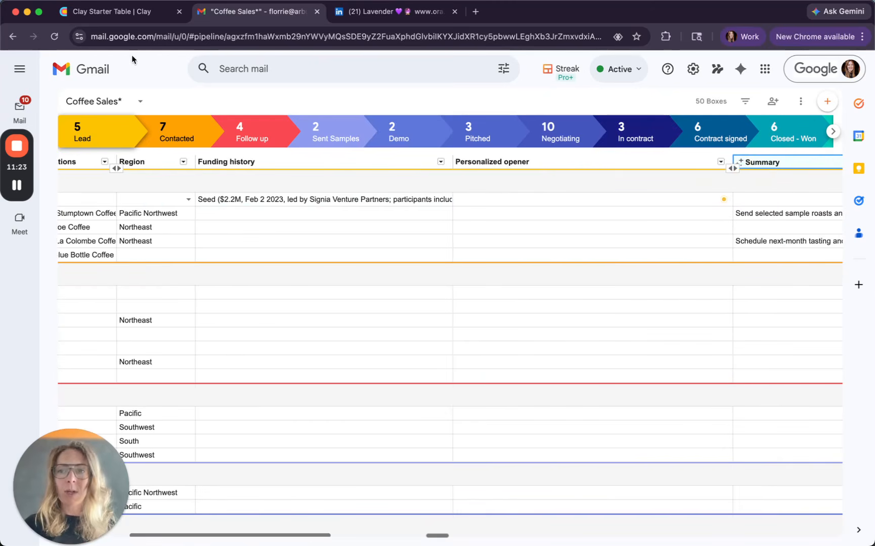
Step: Check the cold email opener's progress in Clay, and read Lavender's full Personalized opener in Streak
left_click(119, 13)
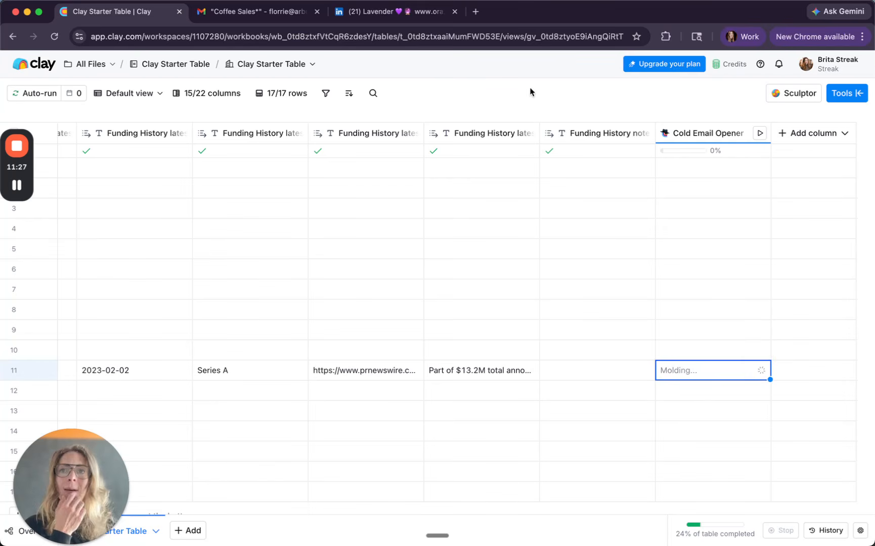
left_click(240, 20)
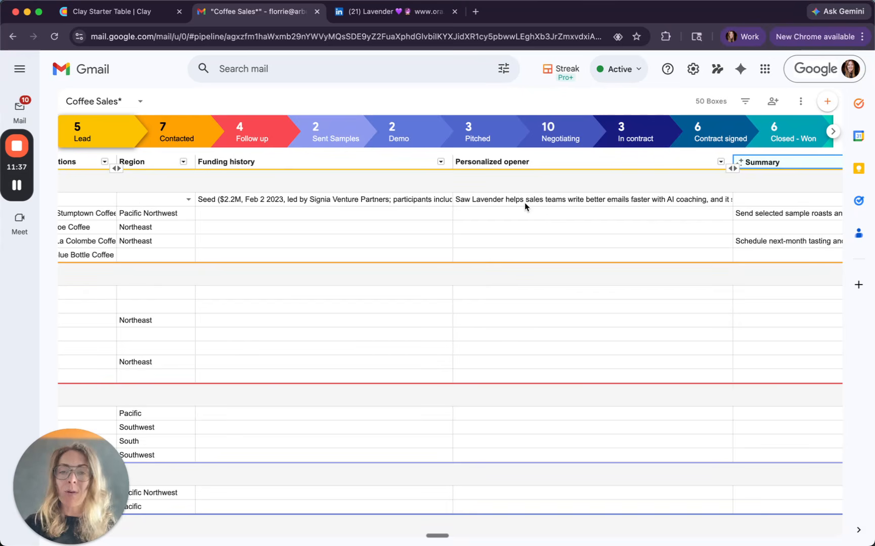
left_click(548, 198)
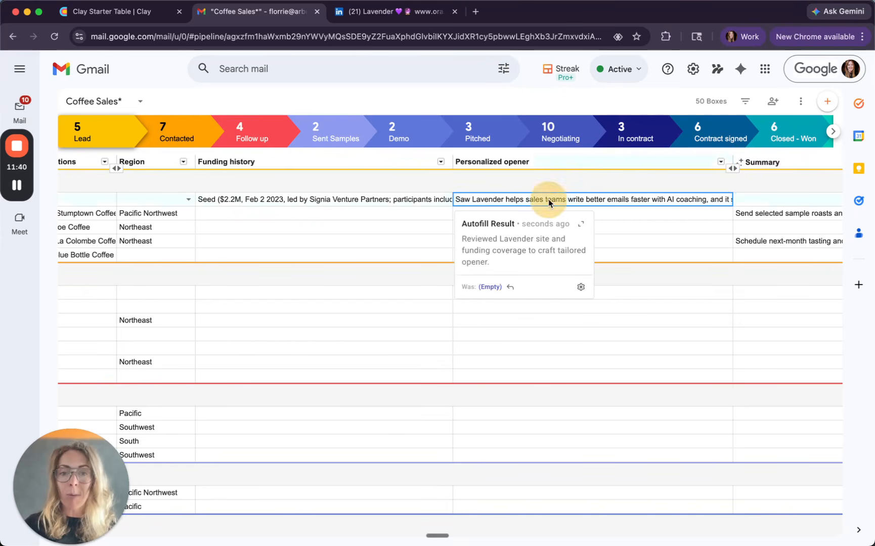
left_click(548, 199)
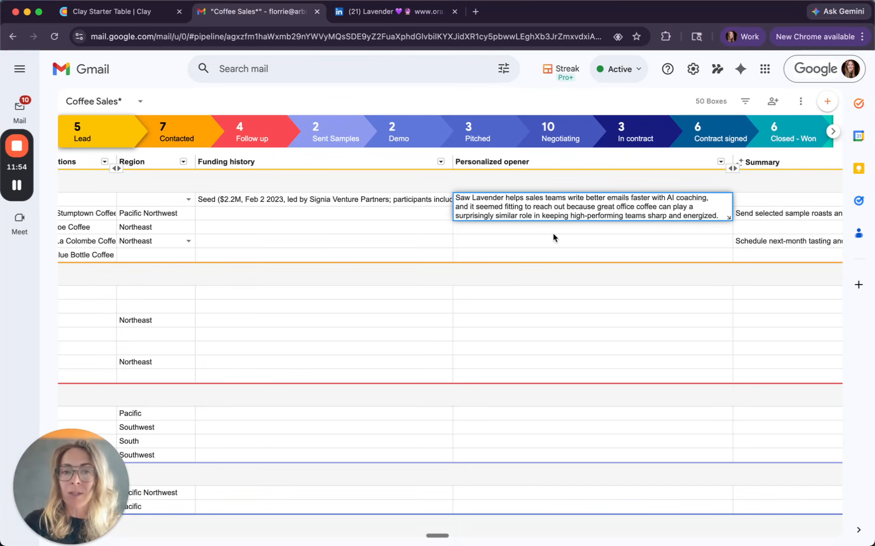
left_click(579, 241)
left_click(579, 201)
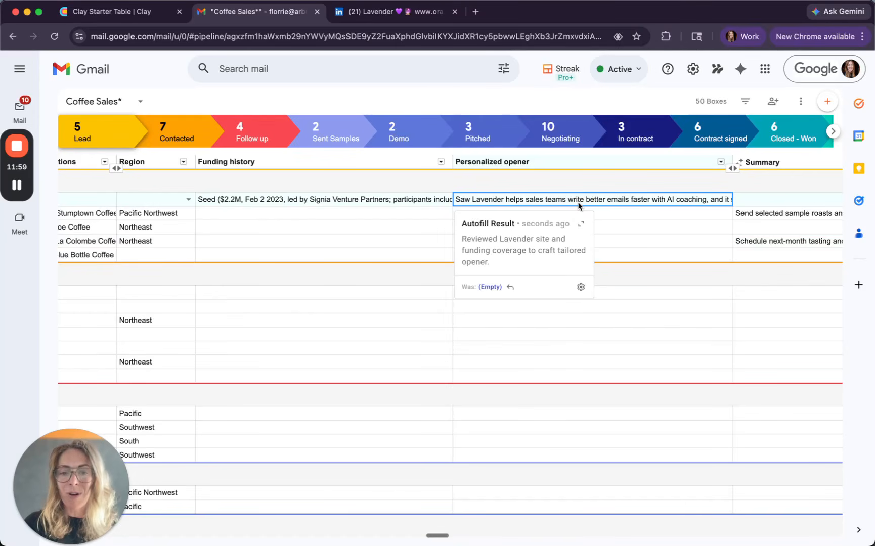
Step: Switch to Clay and read the response and reasoning of the Cold Email Opener result in row 11
left_click(107, 17)
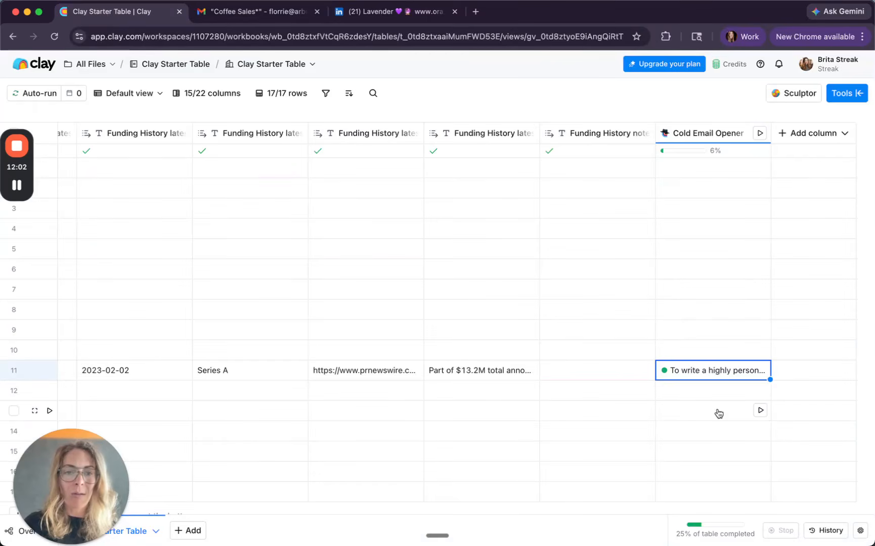
left_click(718, 382)
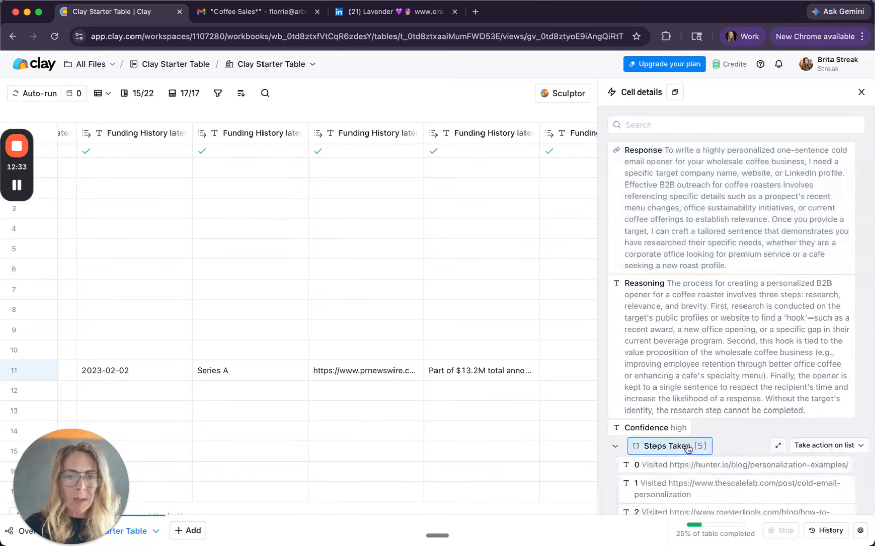
left_click(664, 447)
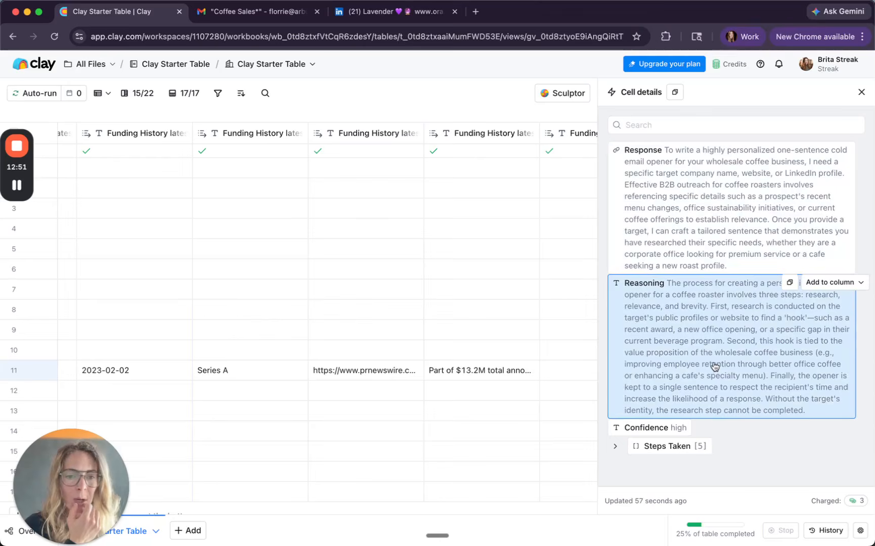
Step: Generate an optimized prompt for a second cold email opener column with Use AI
left_click(860, 530)
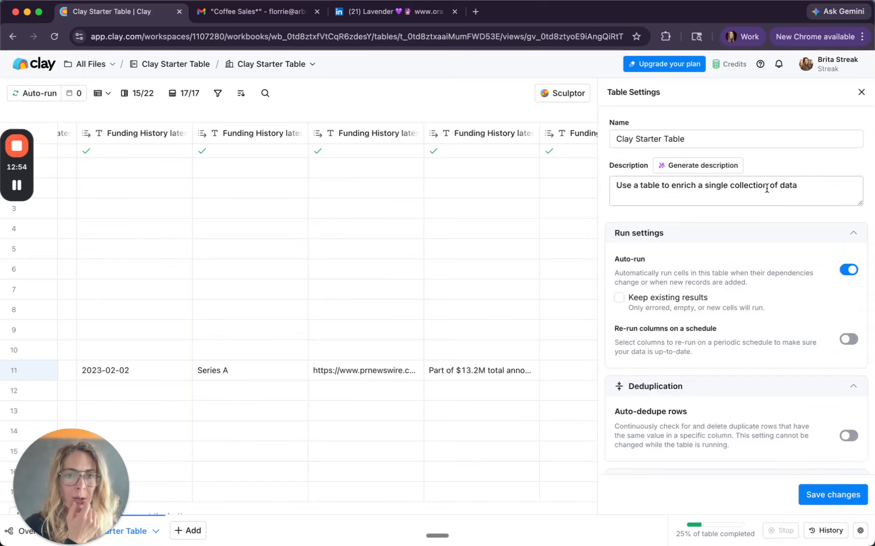
left_click(861, 92)
left_click(701, 372)
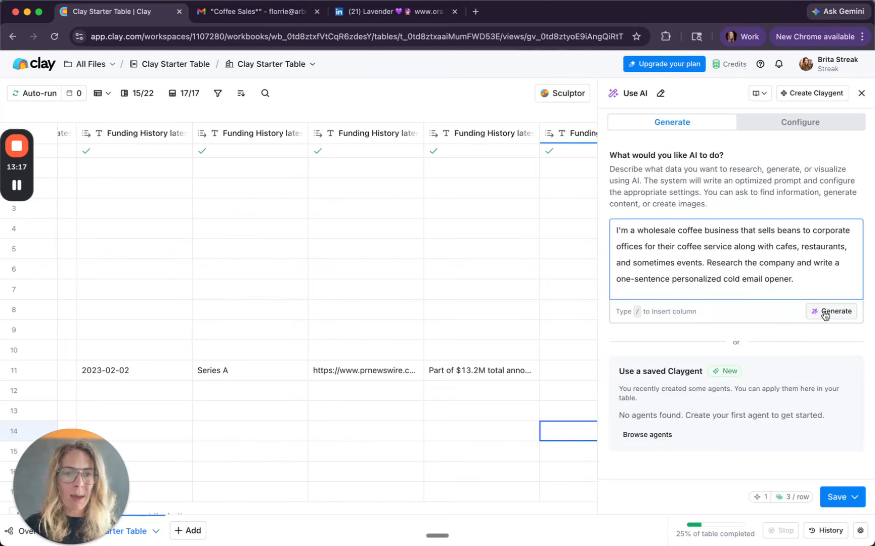
left_click(824, 310)
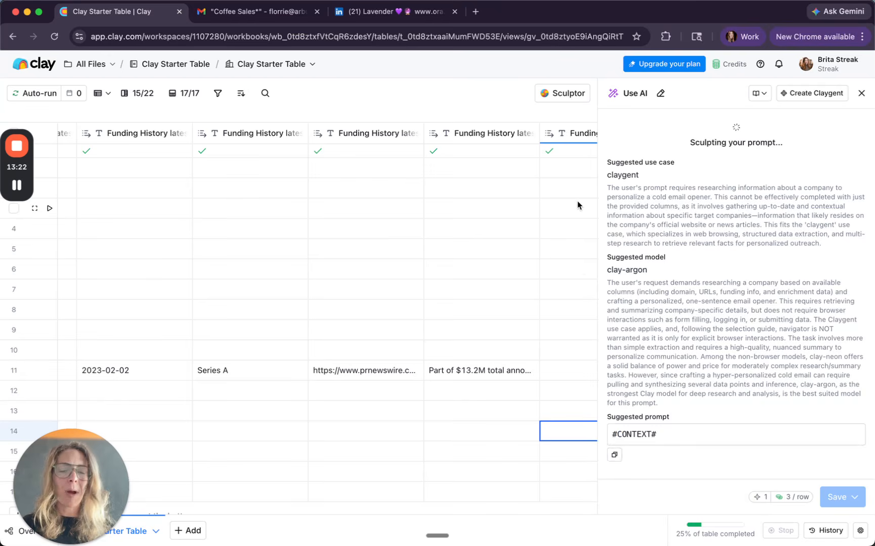
Step: Switch to Streak in Gmail and reread Lavender's full Personalized opener
left_click(288, 11)
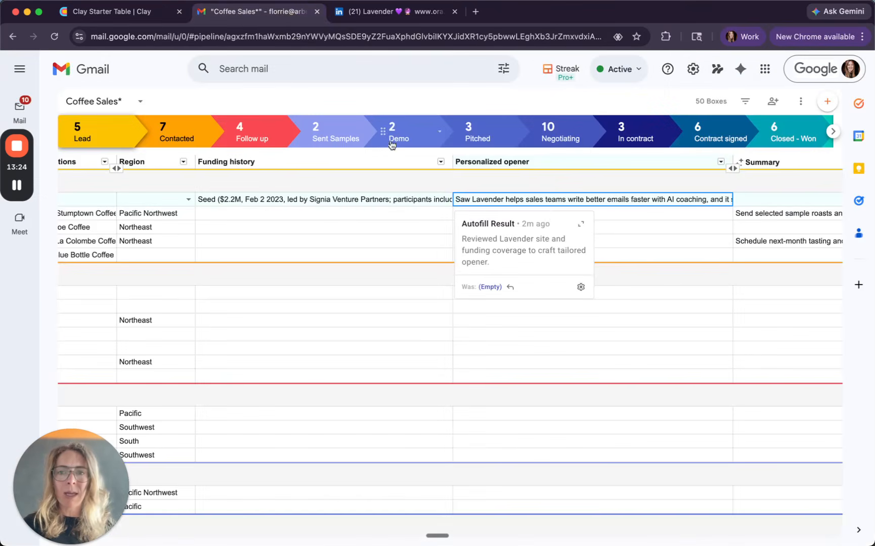
double_click(549, 199)
left_click(578, 238)
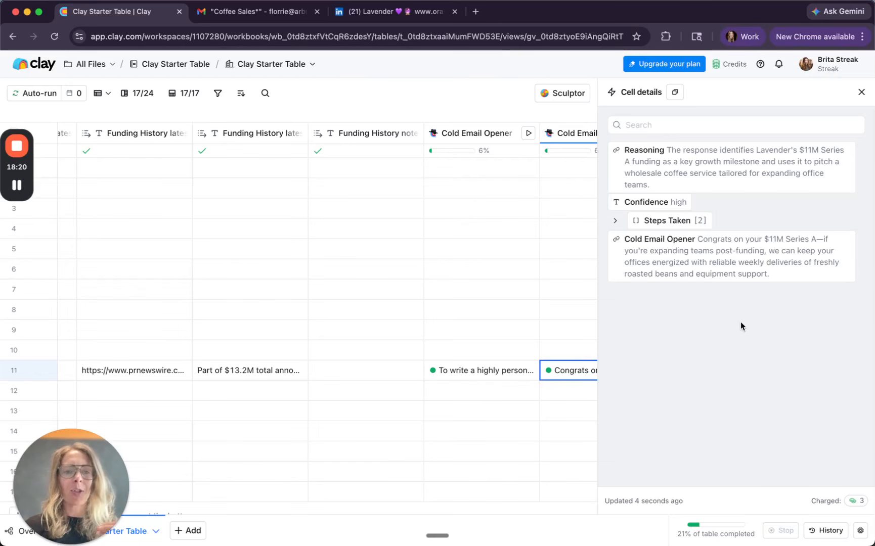
Step: Return to Streak and compare Lavender's full Personalized opener with the second Cold Email Opener result from Clay
left_click(268, 11)
left_click(534, 200)
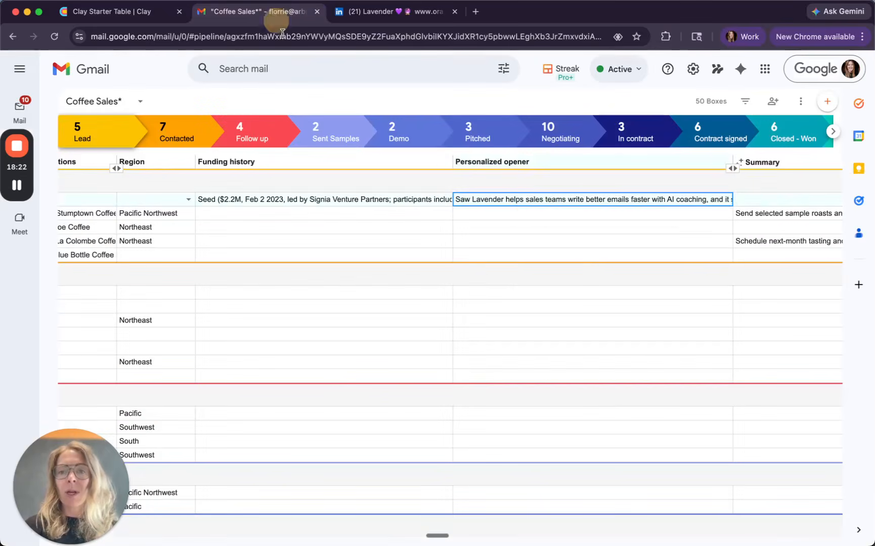
left_click(534, 200)
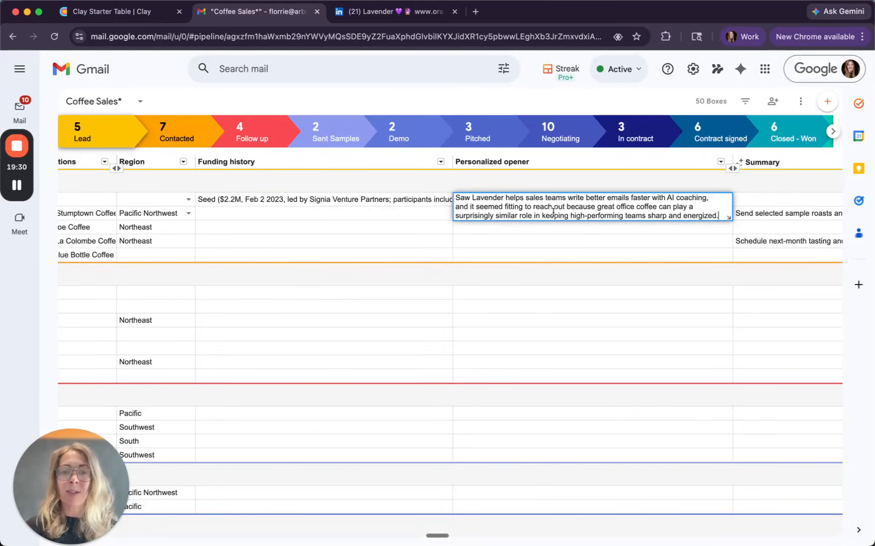
left_click(563, 245)
left_click(566, 202)
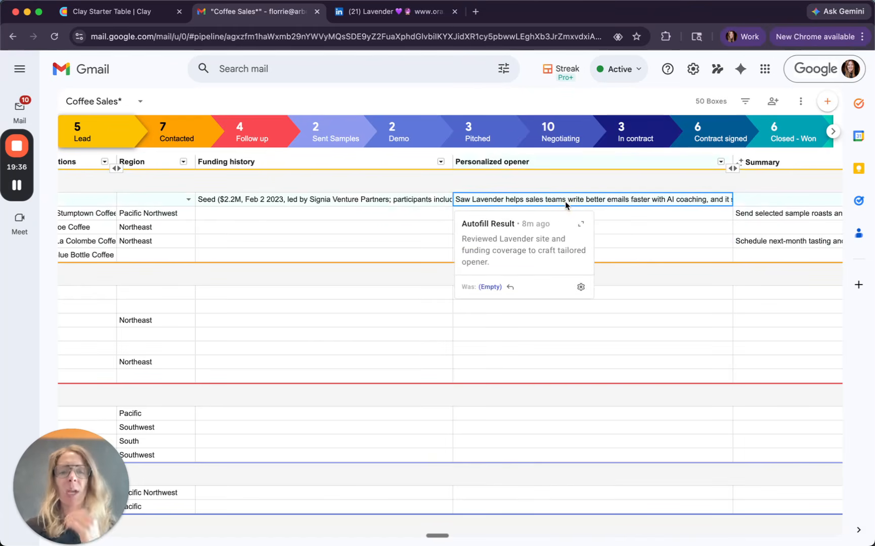
double_click(566, 202)
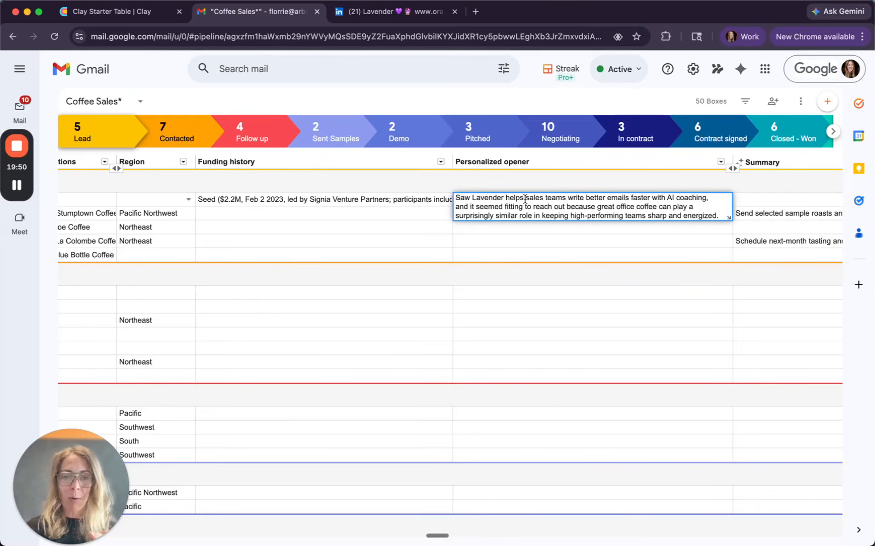
left_click(520, 231)
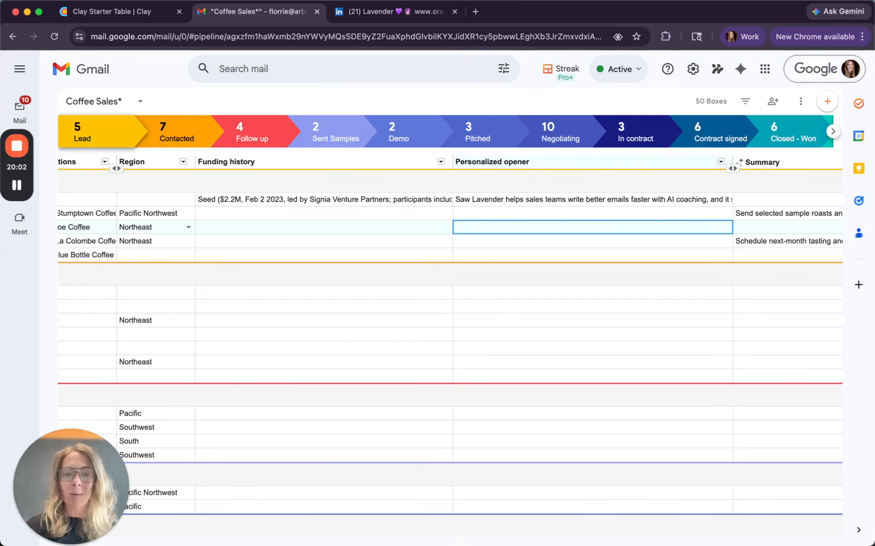
Step: Insert a new column named "ICP fit?" after Personalized opener
left_click(720, 162)
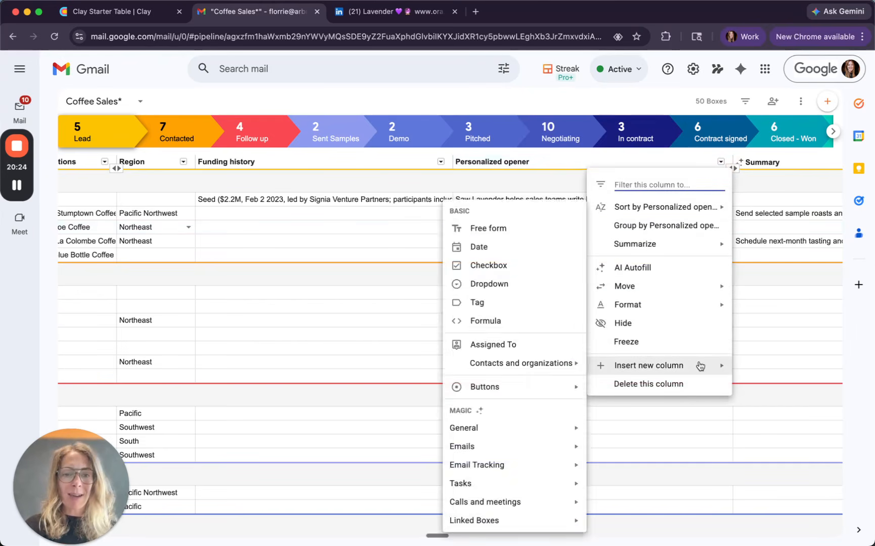
mouse_move(621, 363)
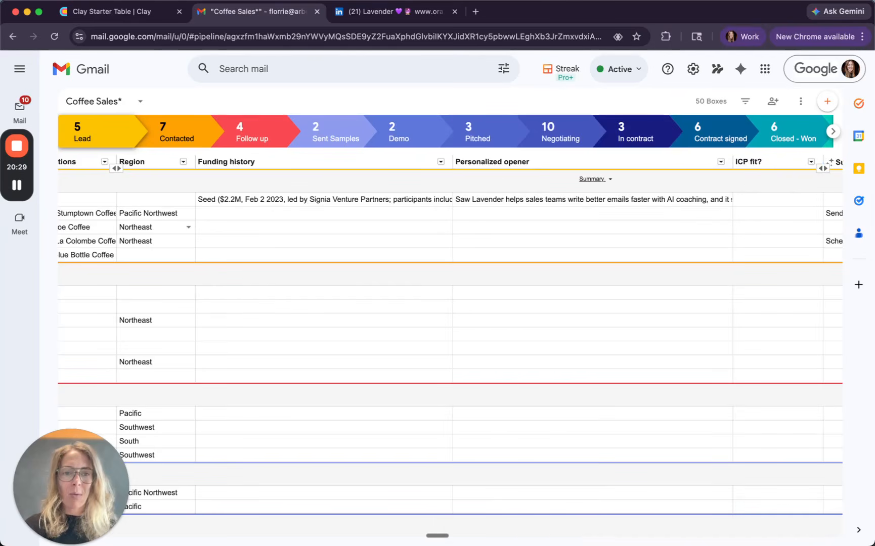
Step: Set up AI Autofill for the "ICP fit?" column using Web research and a prompt asking for Yes or No with a two-sentence reason
scroll(739, 177, "right", 5)
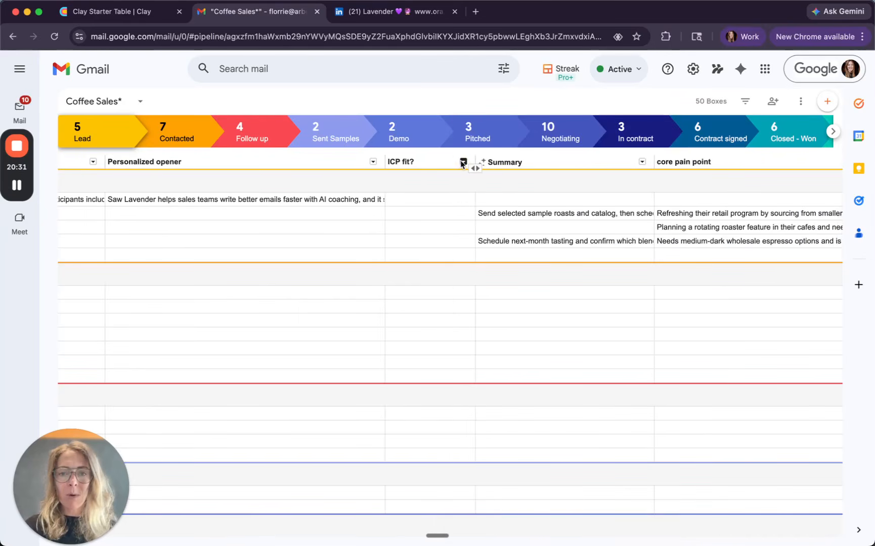
left_click(463, 162)
left_click(463, 162)
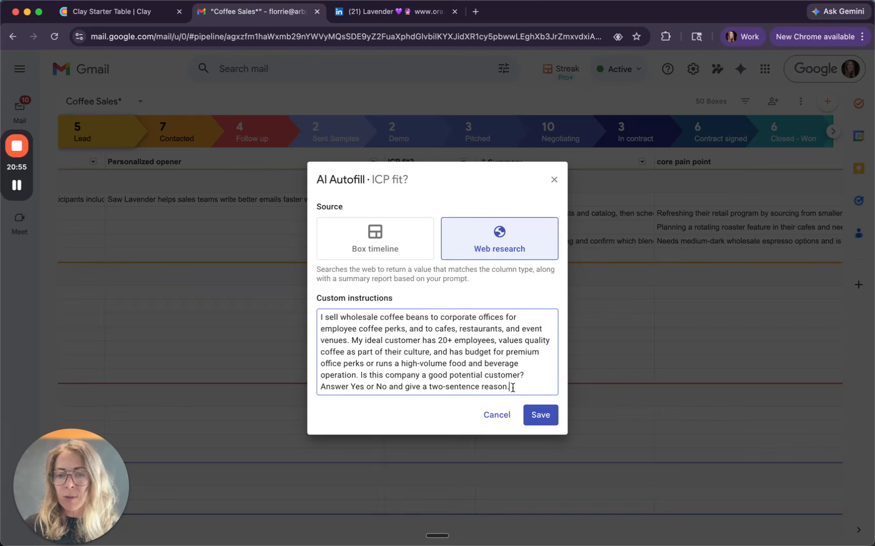
left_click(539, 416)
Step: Widen the "ICP fit?" column and run AI Autofill on Lavender's cell
left_click_drag(475, 163, 716, 162)
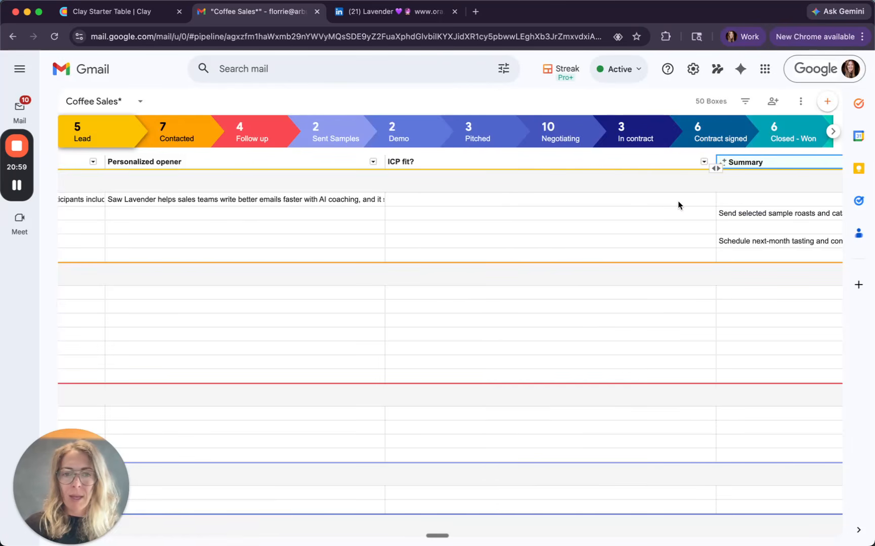
left_click(678, 204)
left_click(729, 197)
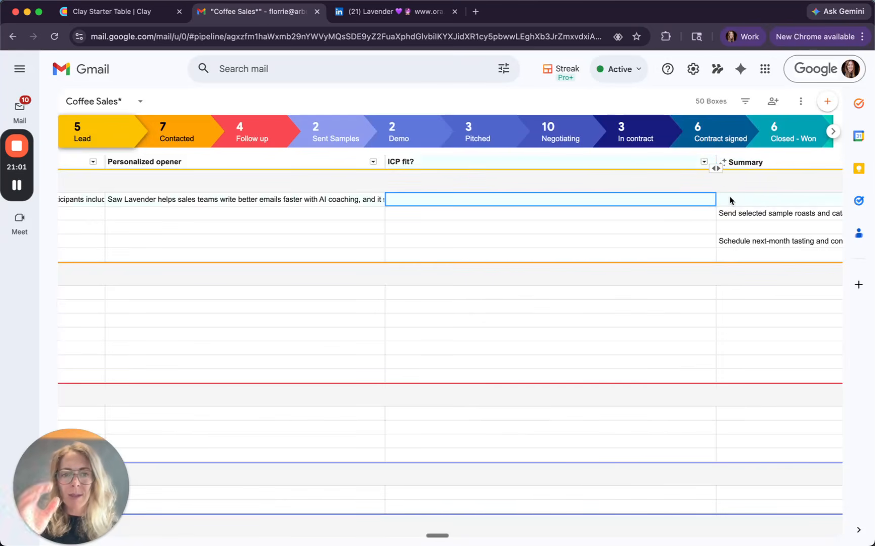
Step: In Clay, add a Use AI column with the same ideal-customer prompt for wholesale coffee and generate its optimized prompt
left_click(116, 11)
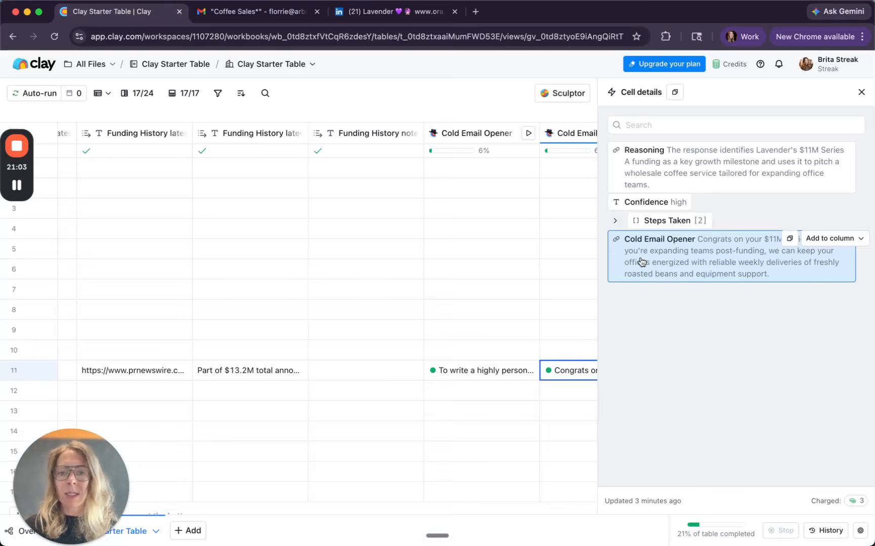
left_click(861, 92)
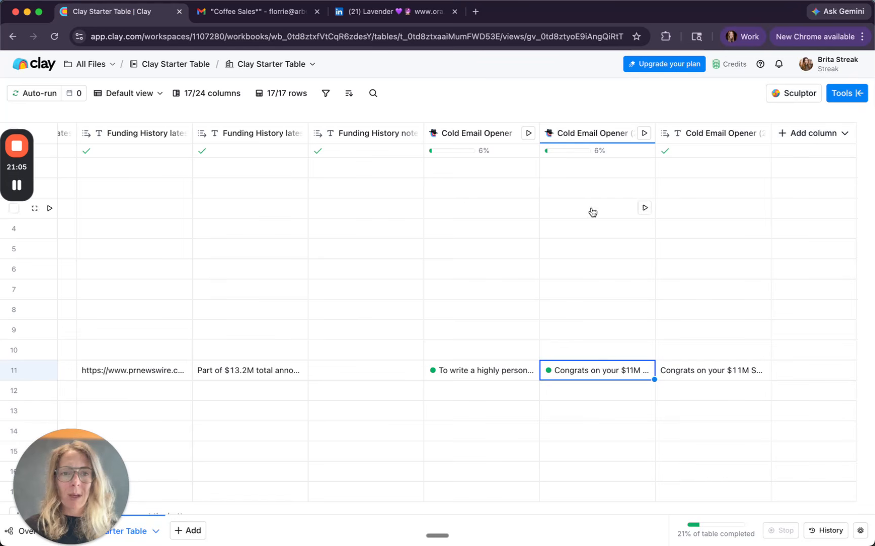
left_click(816, 133)
left_click(816, 183)
type("I sell wholesale coffee beans to corporate offices for employee coffee perks, and to cafes, restaurants, and event venues. My ideal customer has 20+ employees, values quality coffee as part of their culture, and has budget for premium office perks or runs a high-volume food and beverage operation. Is this company a good potential customer? Answer Yes or No and give a two-sentence reason.")
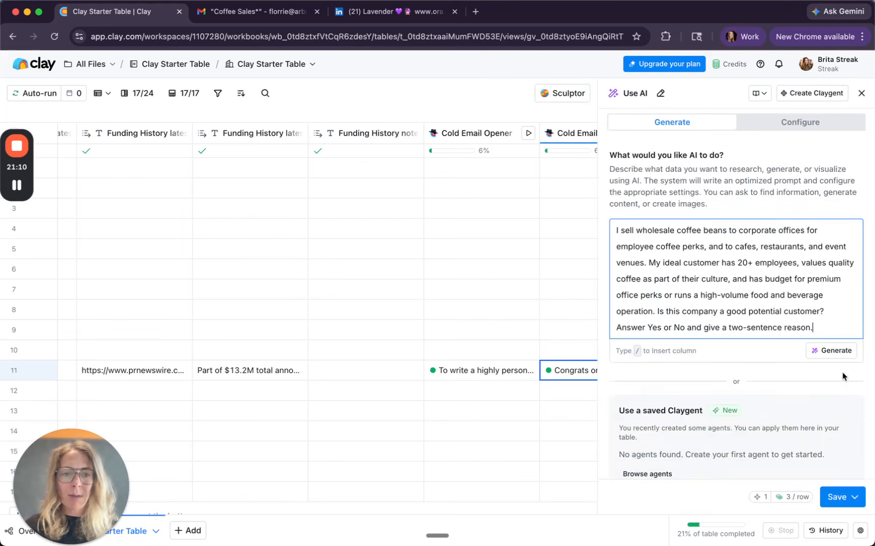
left_click(835, 351)
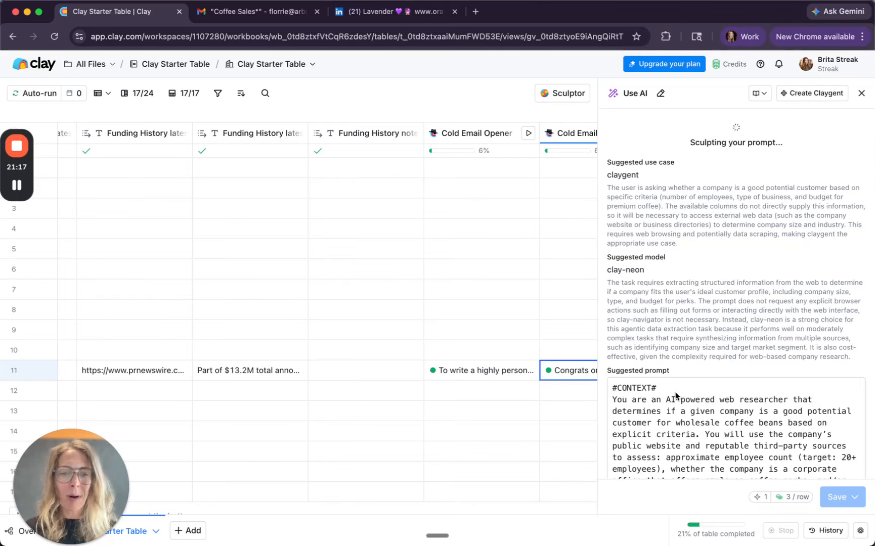
Step: Review the suggested customer-fit prompt and save the Customer Fit columns without running them
scroll(676, 397, "down", 2)
scroll(676, 397, "up", 2)
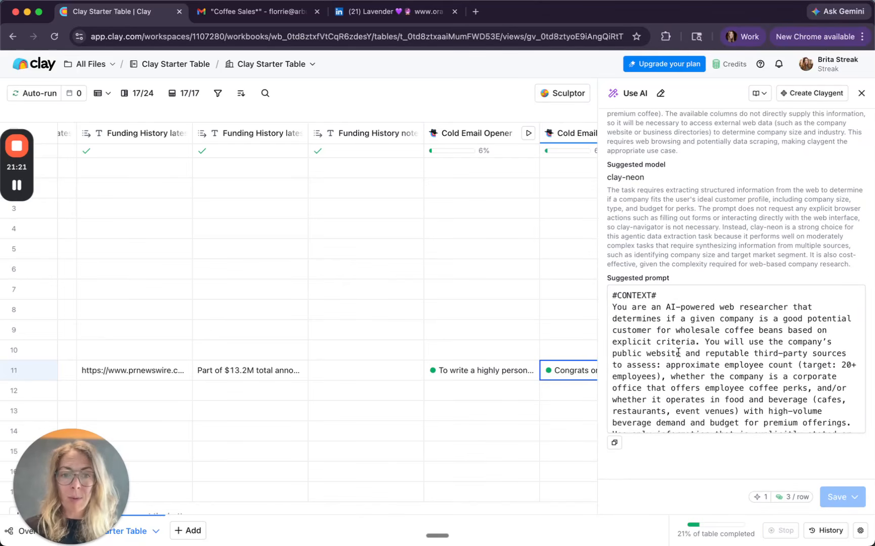
scroll(677, 353, "down", 3)
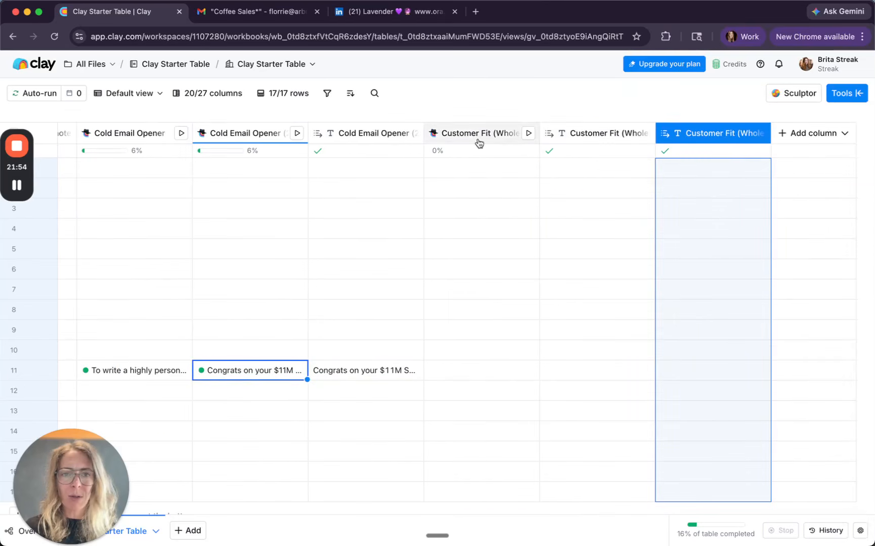
Step: Run the Customer Fit column on Lavender's row in Clay, and open Streak's full autofill result for Lavender's "ICP fit?" cell
left_click(529, 370)
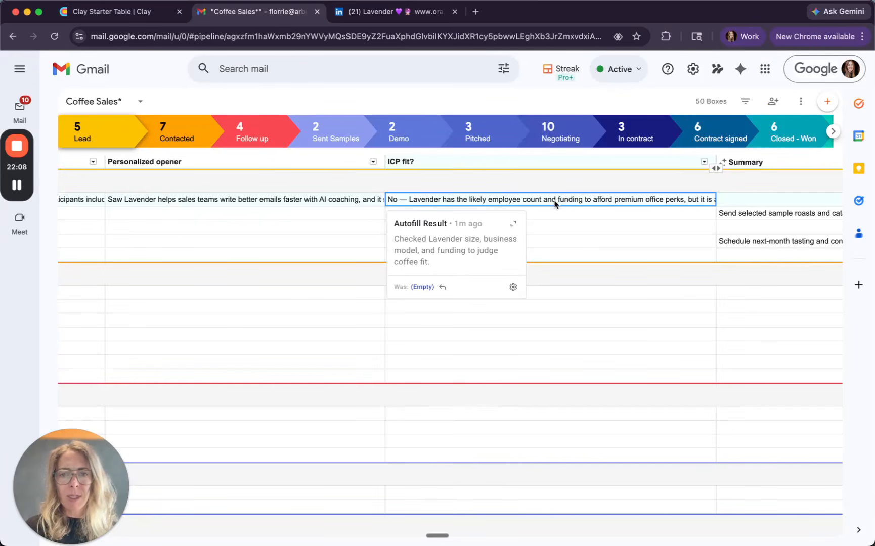
double_click(555, 202)
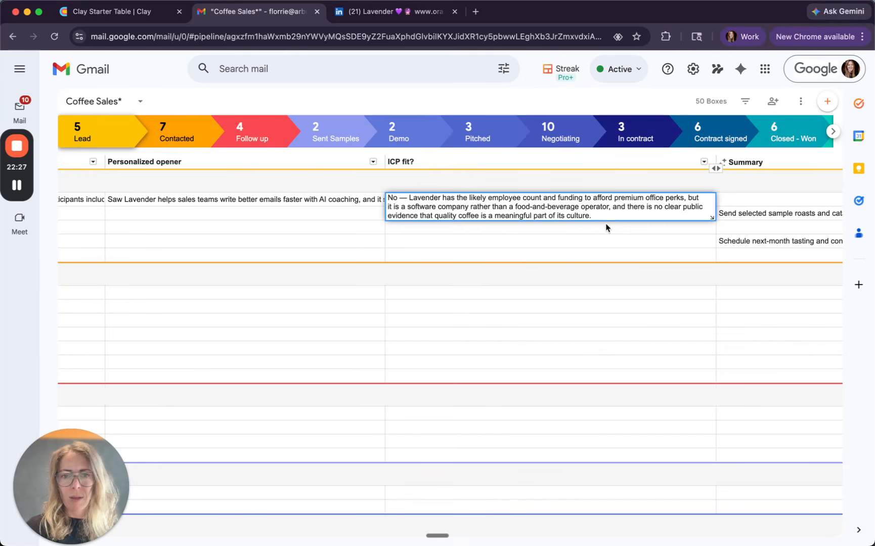
left_click(640, 249)
left_click(615, 201)
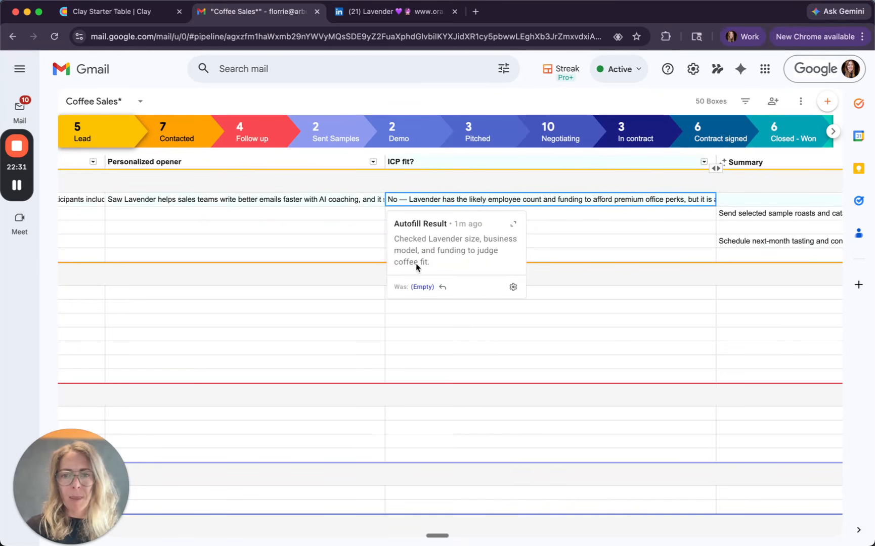
left_click(513, 223)
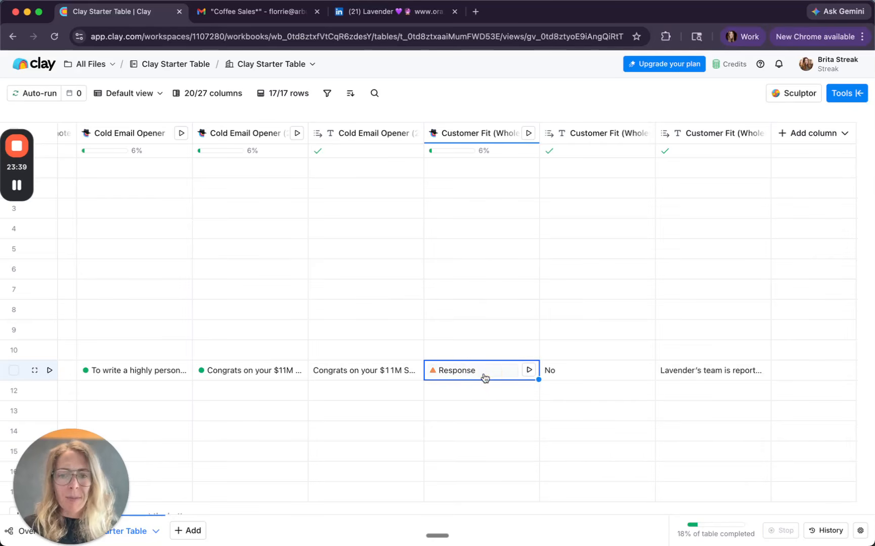
Step: In Clay, open Lavender's Customer Fit response and compare its reason and reasoning with Streak's full Autofill Result
left_click(484, 375)
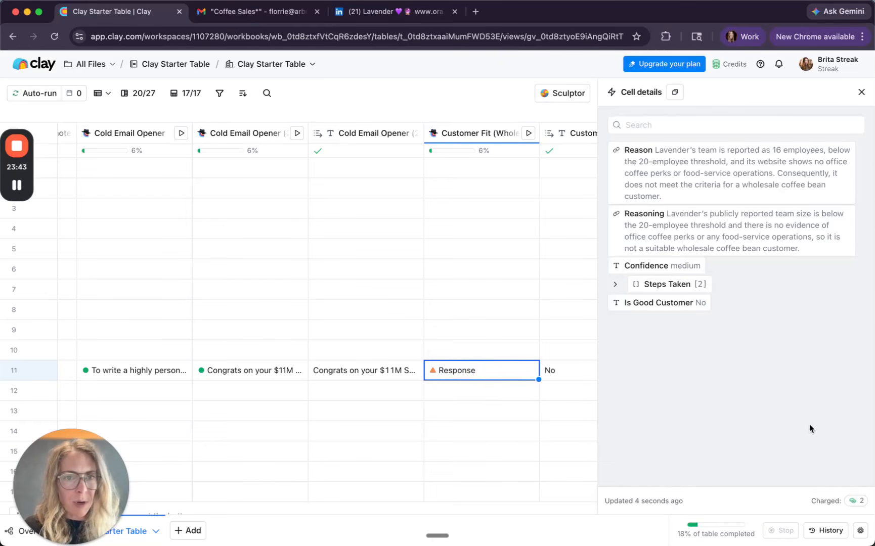
mouse_move(788, 201)
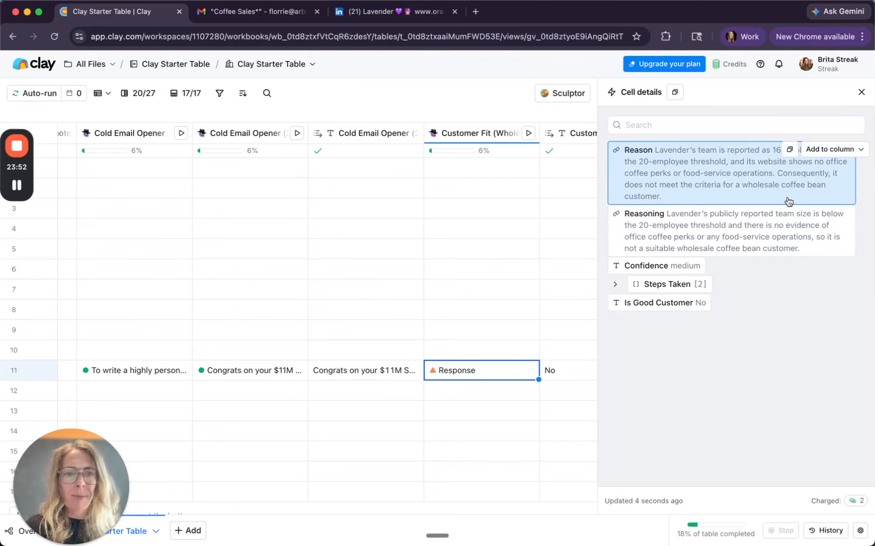
mouse_move(812, 308)
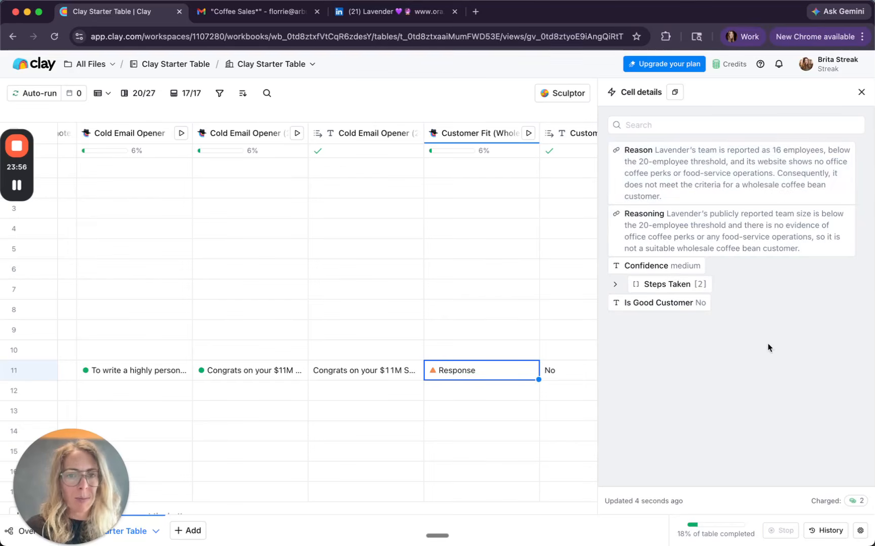
left_click(271, 11)
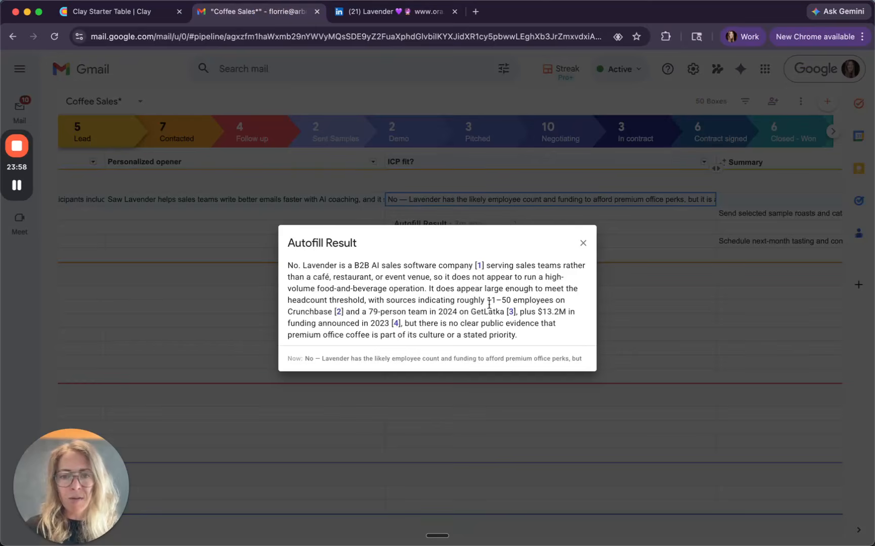
left_click(113, 11)
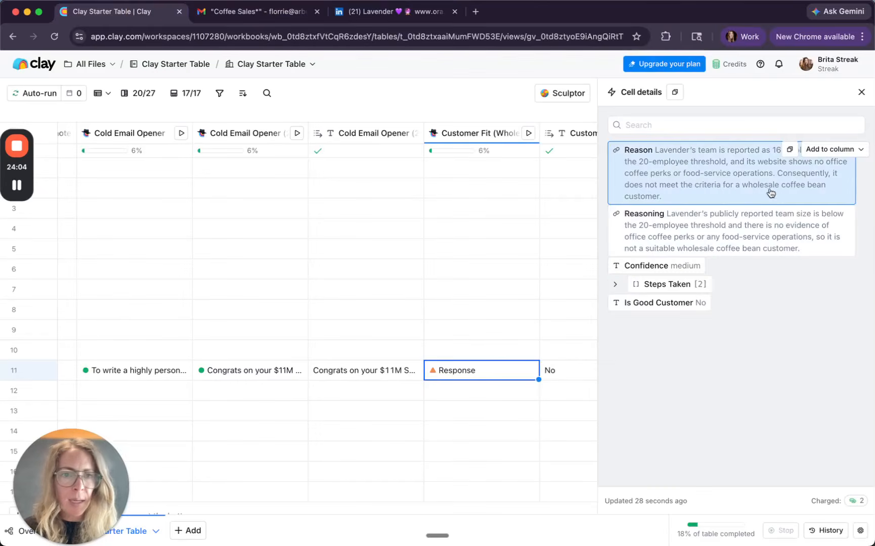
Step: Check the employee count in Lavender's Enrich Company cell details, and close the details
scroll(448, 352, "left", 10)
scroll(449, 354, "right", 10)
scroll(449, 354, "right", 2)
scroll(448, 354, "left", 10)
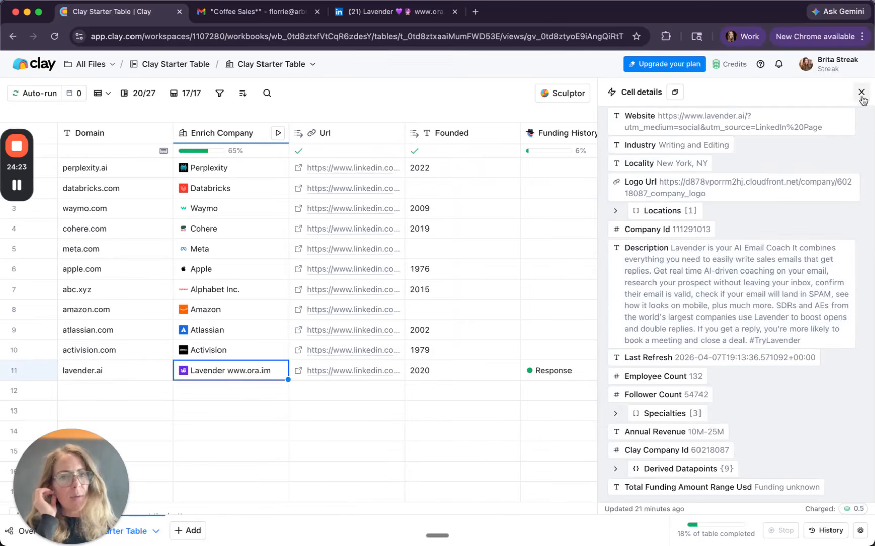
mouse_move(708, 378)
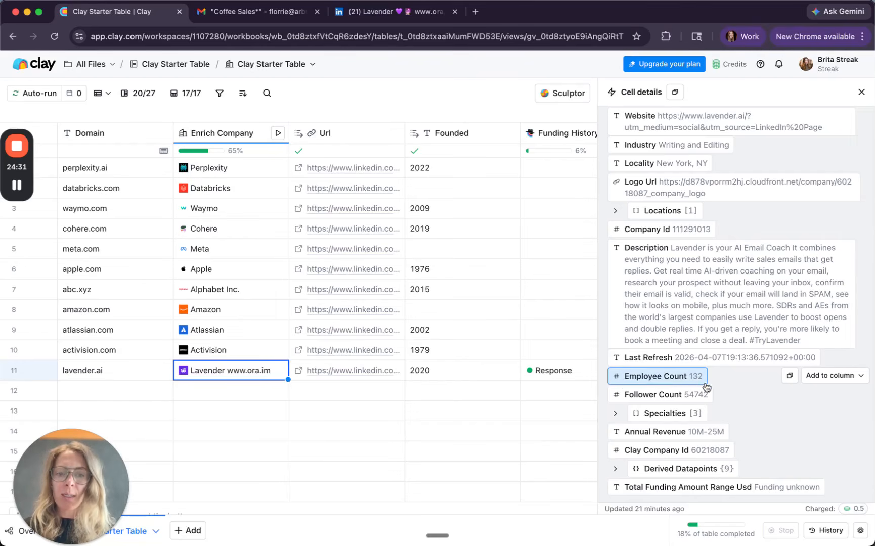
left_click(860, 93)
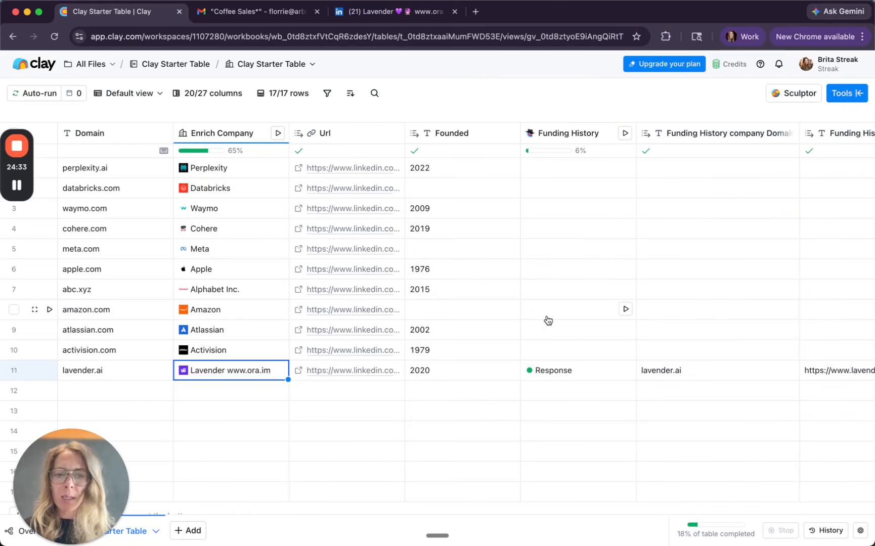
Step: Compare Lavender's Customer Fit response with Streak's Autofill Result again, and check Clay's separate fit answer column
scroll(548, 320, "right", 15)
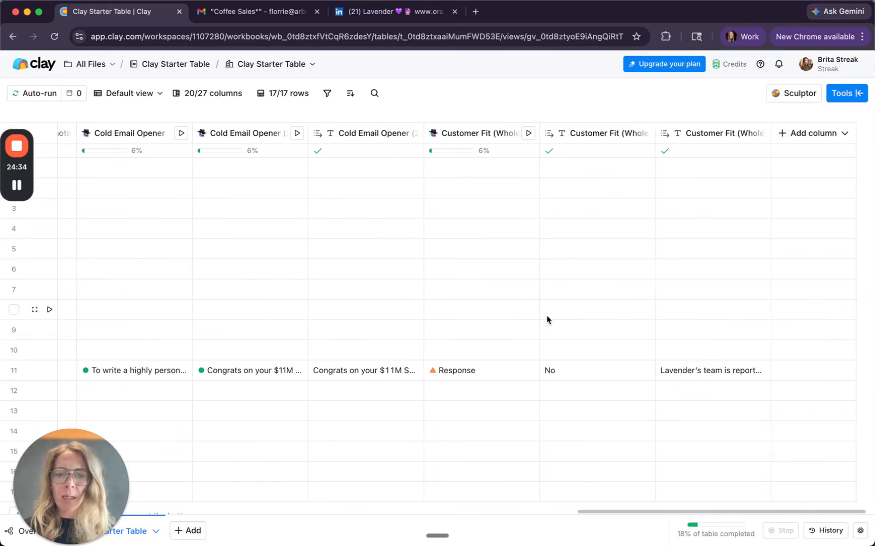
left_click(500, 378)
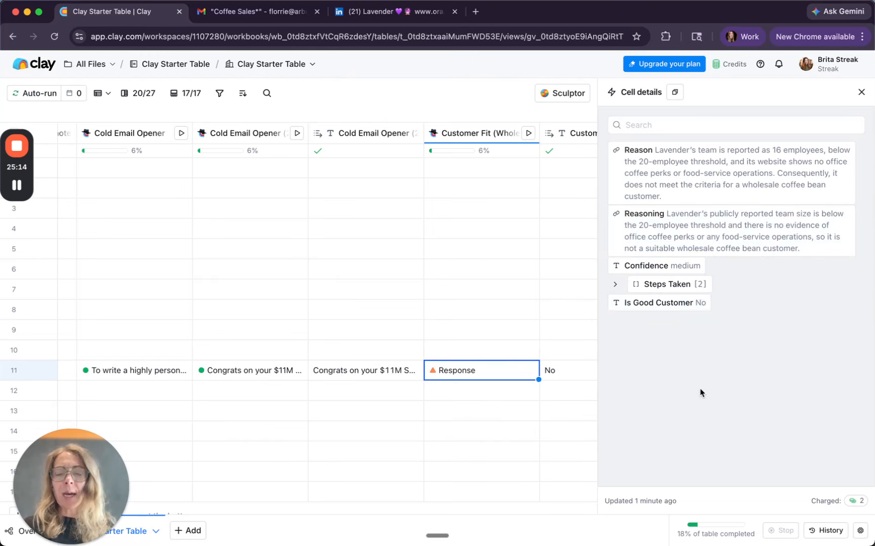
left_click(273, 13)
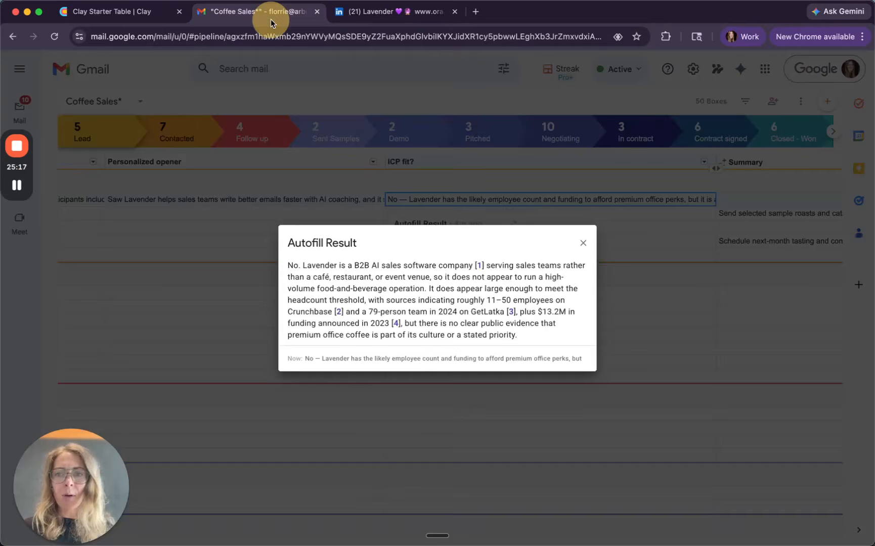
left_click(141, 12)
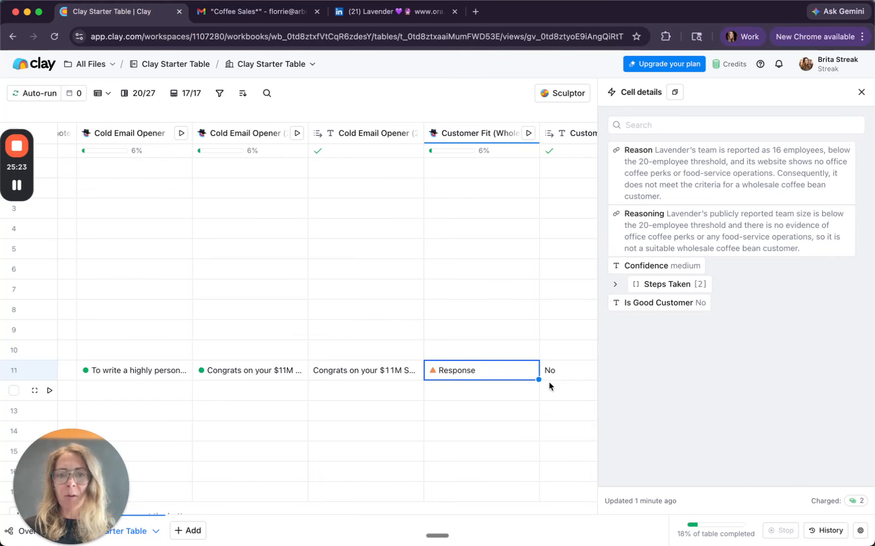
scroll(553, 384, "right", 5)
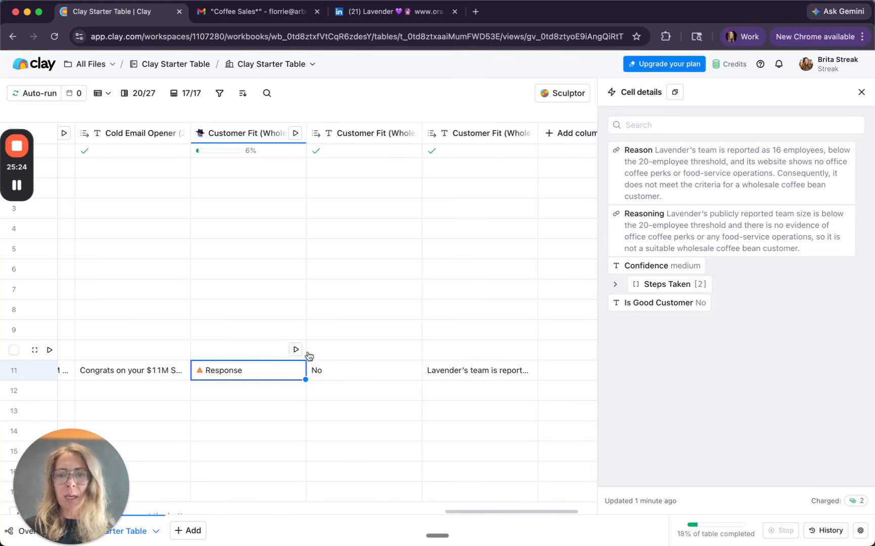
left_click(343, 371)
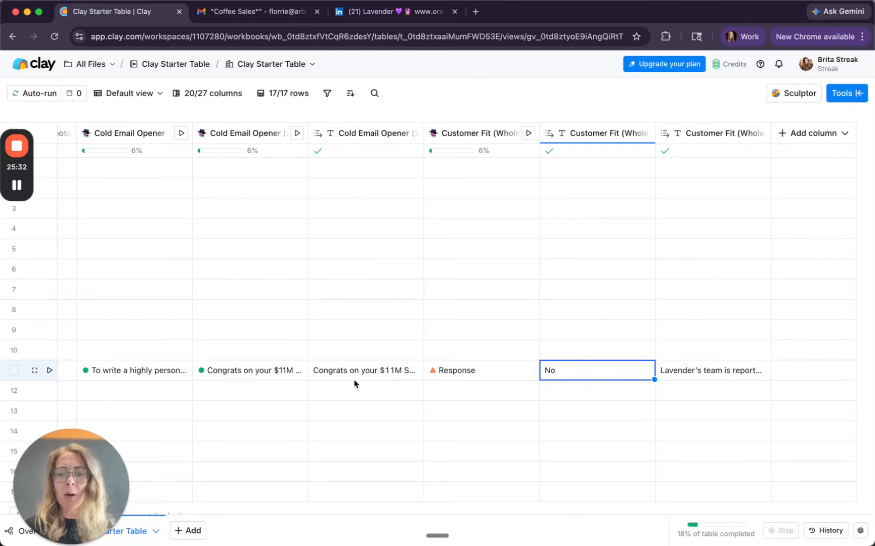
left_click(472, 373)
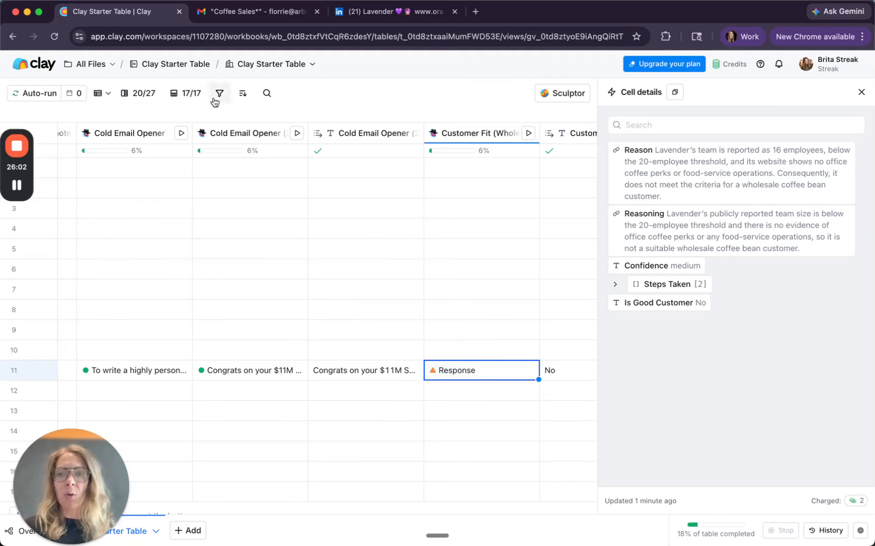
Step: Switch to Streak, close the full Autofill Result and recheck Lavender's "ICP fit?" cell
left_click(223, 14)
left_click(583, 242)
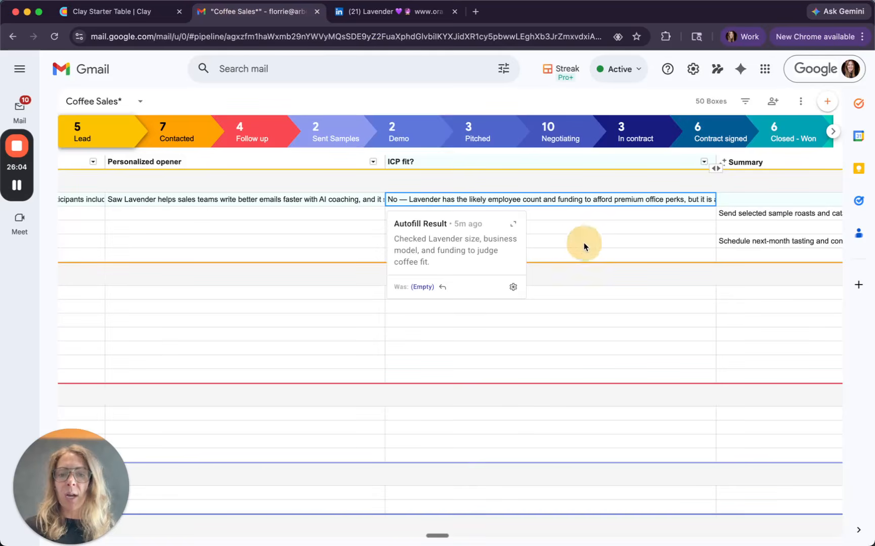
left_click(560, 213)
left_click(535, 199)
left_click(552, 215)
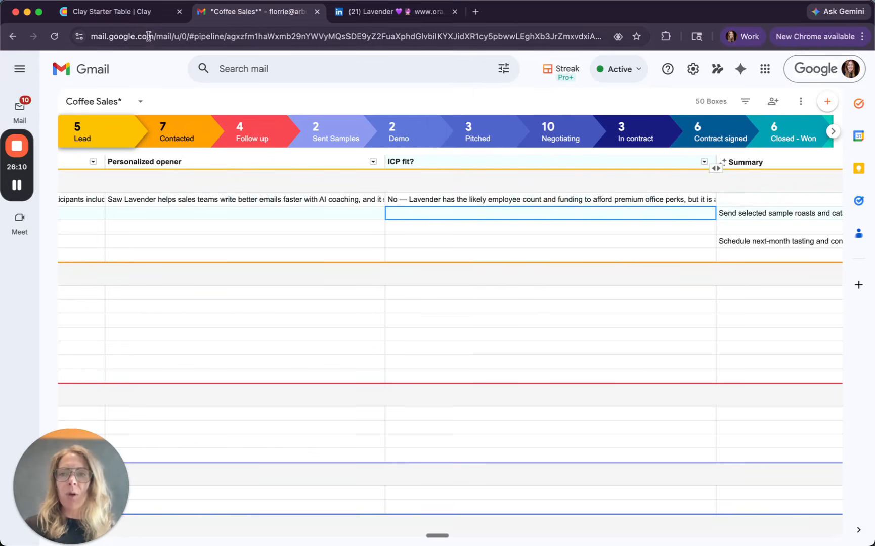
Step: Return to Clay and review the response and reasoning in Lavender's first Cold Email Opener cell
left_click(141, 11)
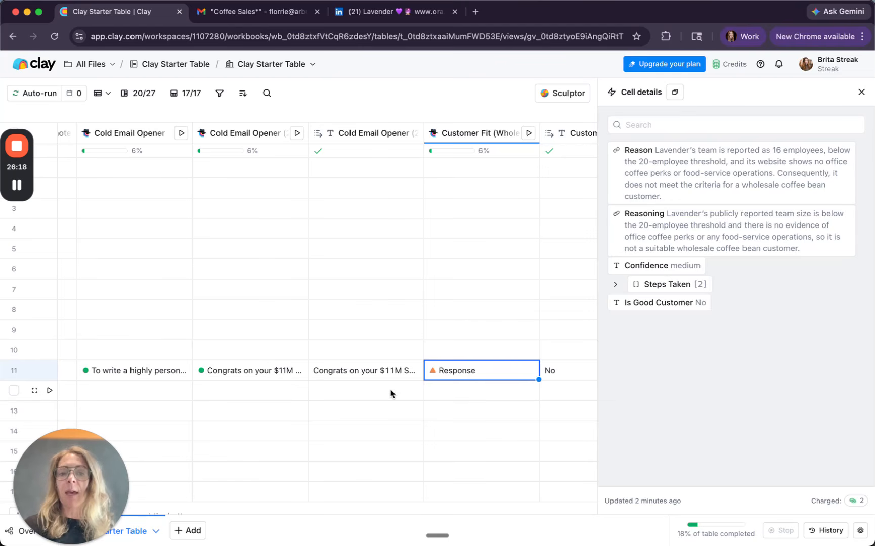
scroll(458, 387, "left", 5)
scroll(459, 387, "left", 5)
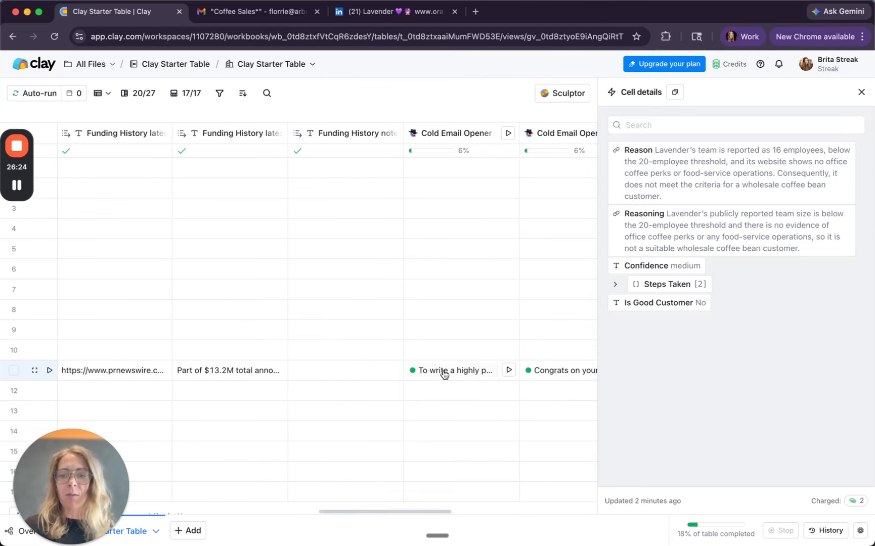
scroll(444, 374, "right", 2)
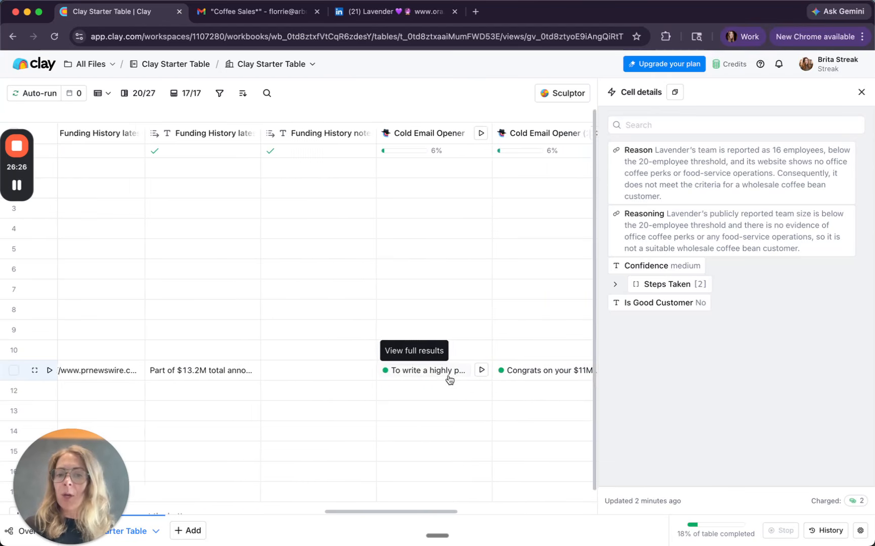
left_click(429, 372)
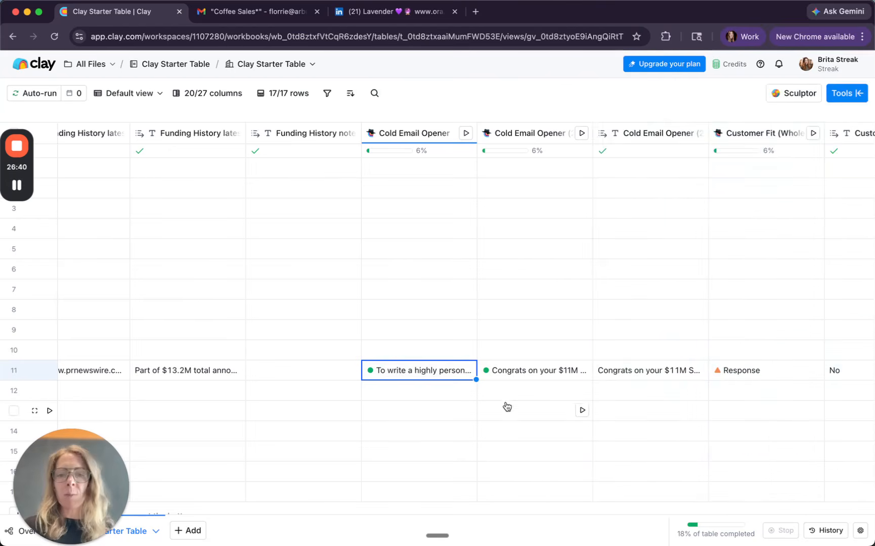
scroll(545, 396, "right", 10)
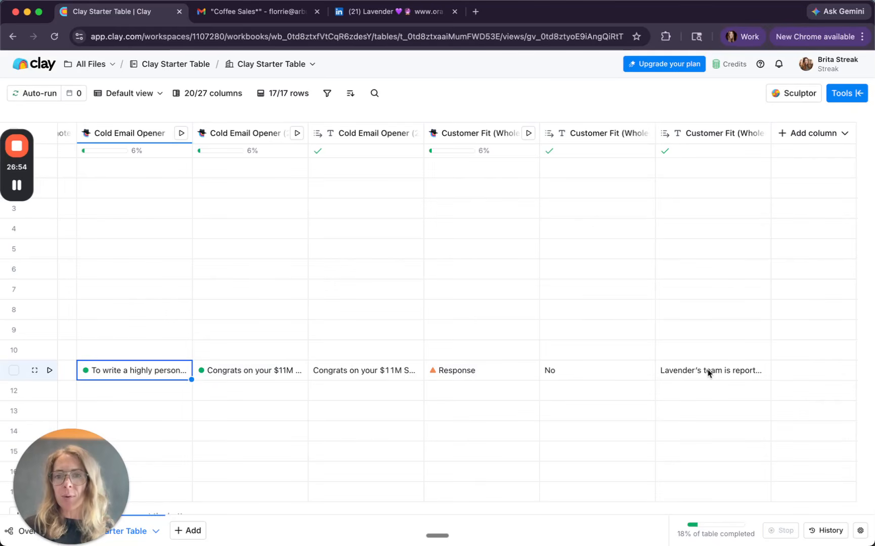
Step: In Streak, open the Lavender box, review its funding history, personalized opener and ICP fit fields, and return to Clay
left_click(228, 11)
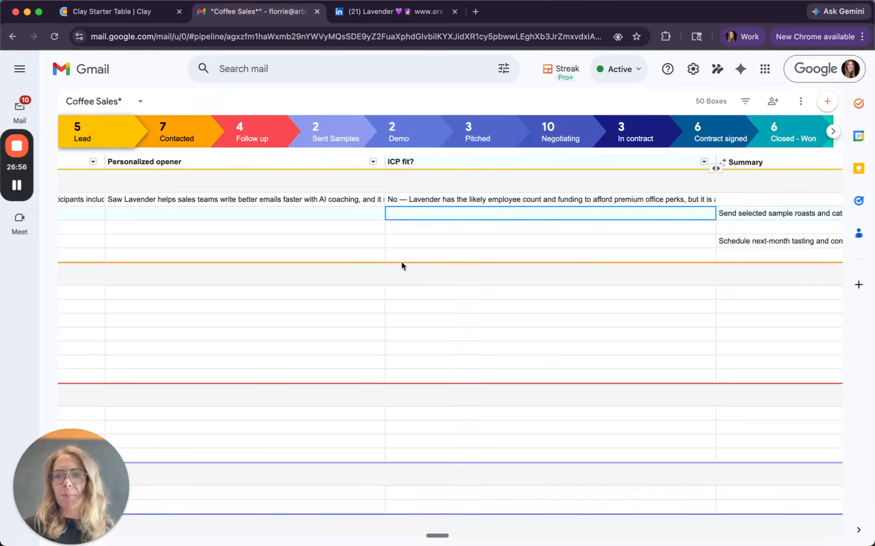
scroll(412, 287, "right", 10)
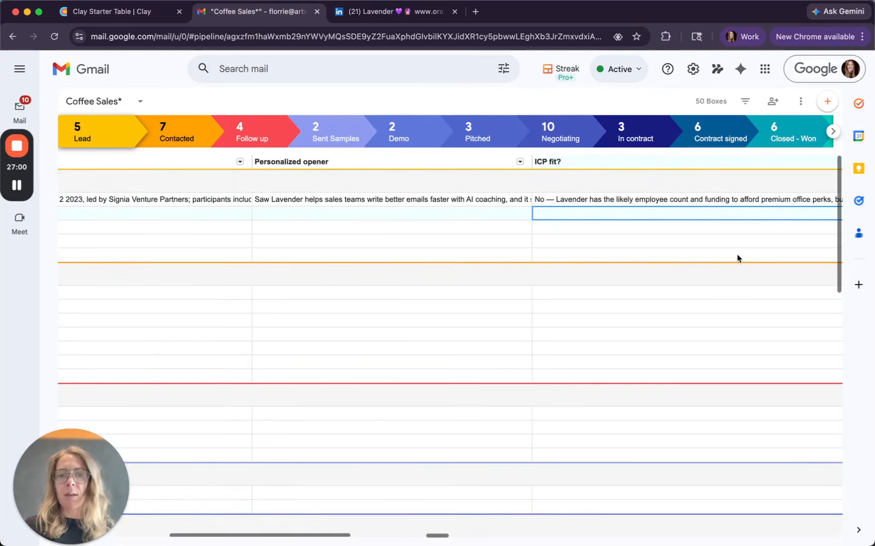
left_click(494, 204)
scroll(283, 203, "left", 10)
left_click(70, 199)
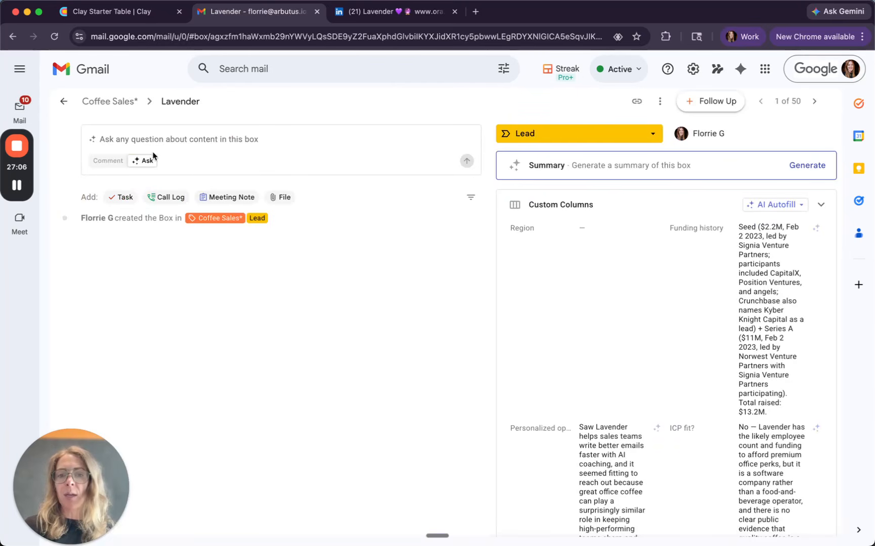
left_click(164, 140)
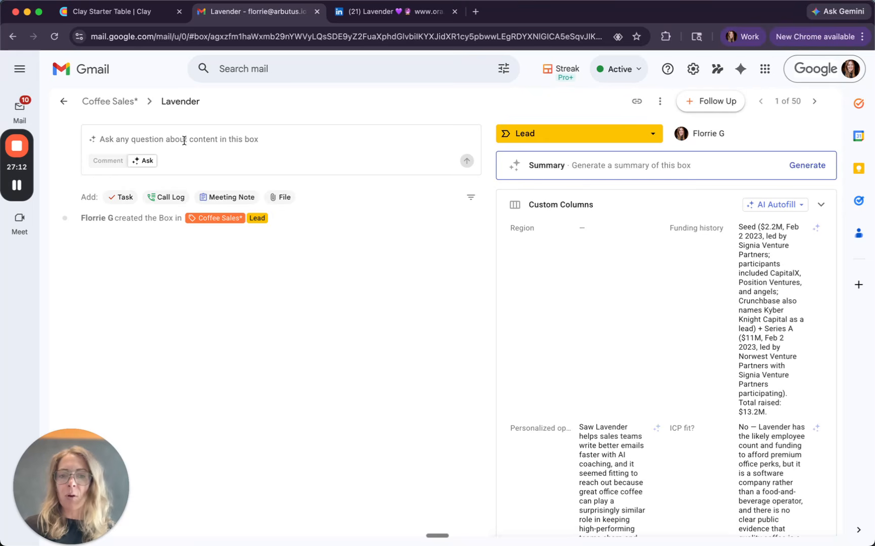
scroll(772, 218, "down", 2)
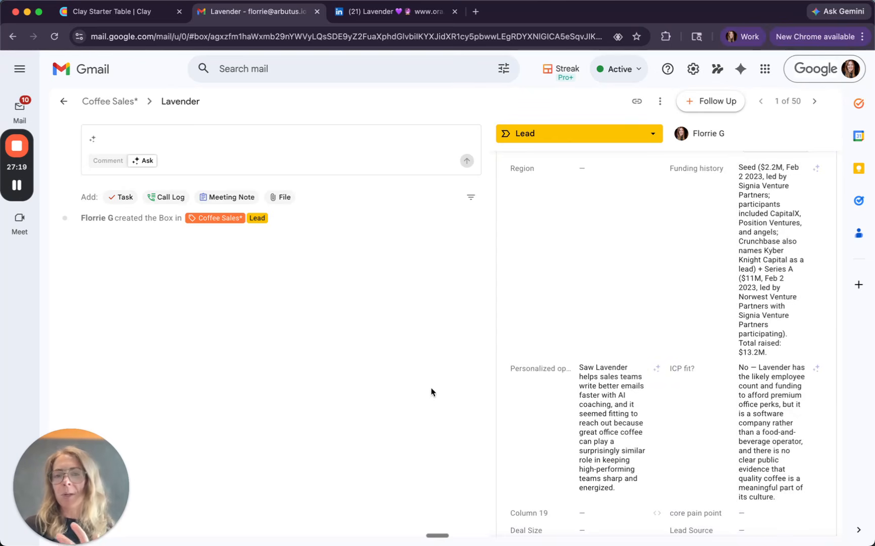
left_click(124, 12)
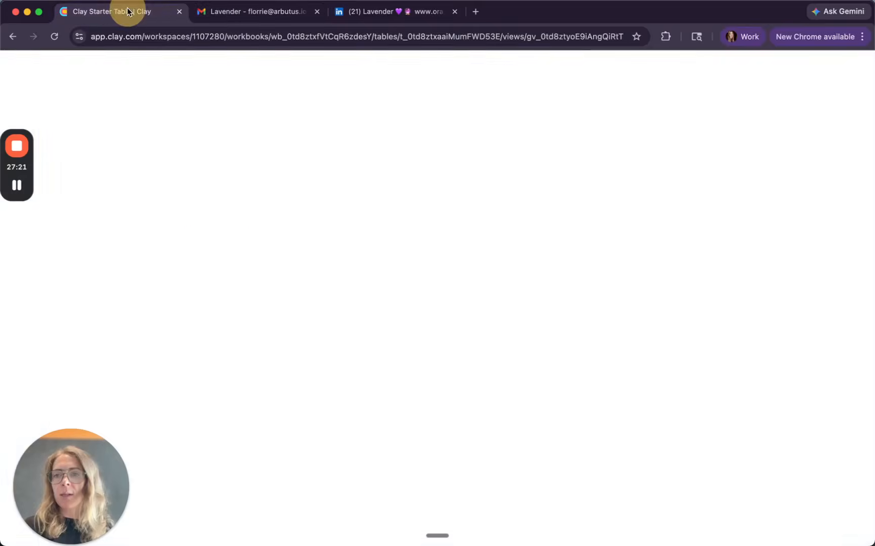